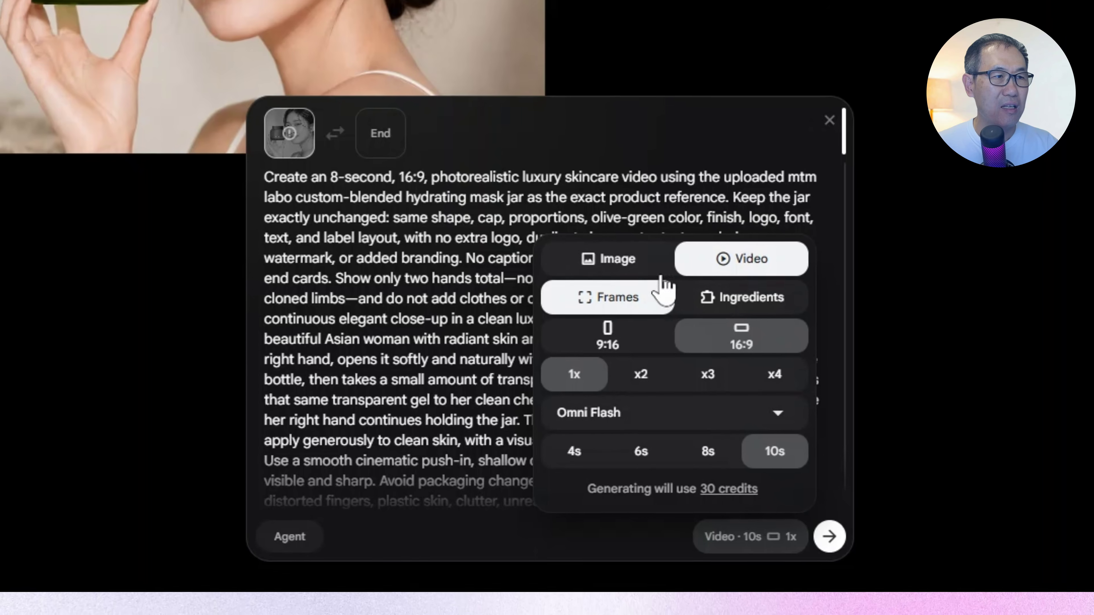
Set the skincare video to Ingredients mode and try the Veo 3.1 - Quality and Veo 3.1 - Fast models
left_click(739, 302)
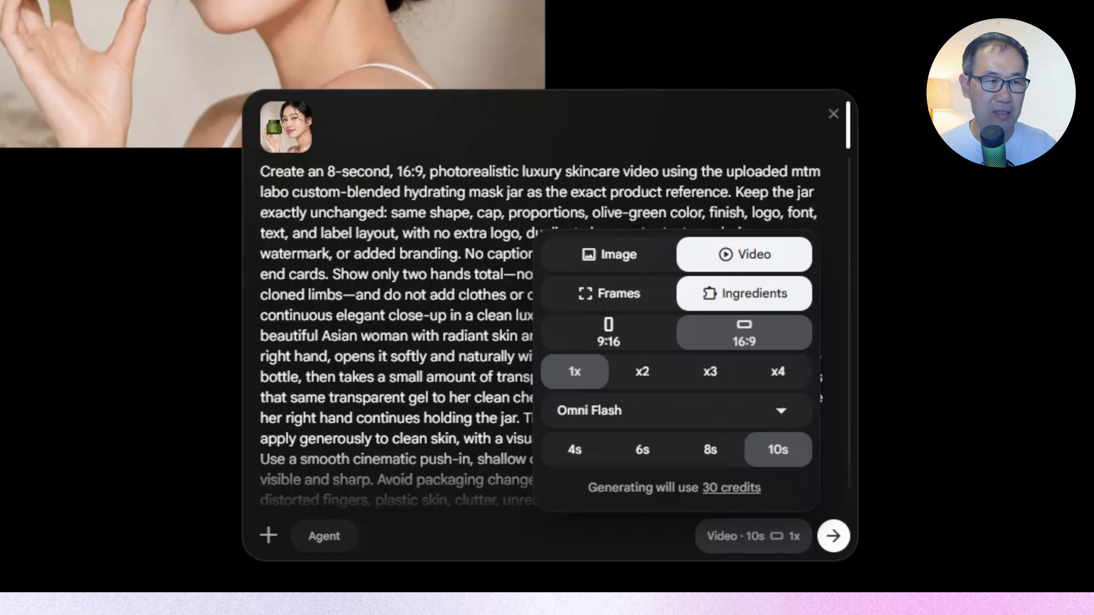
left_click(672, 410)
left_click(708, 361)
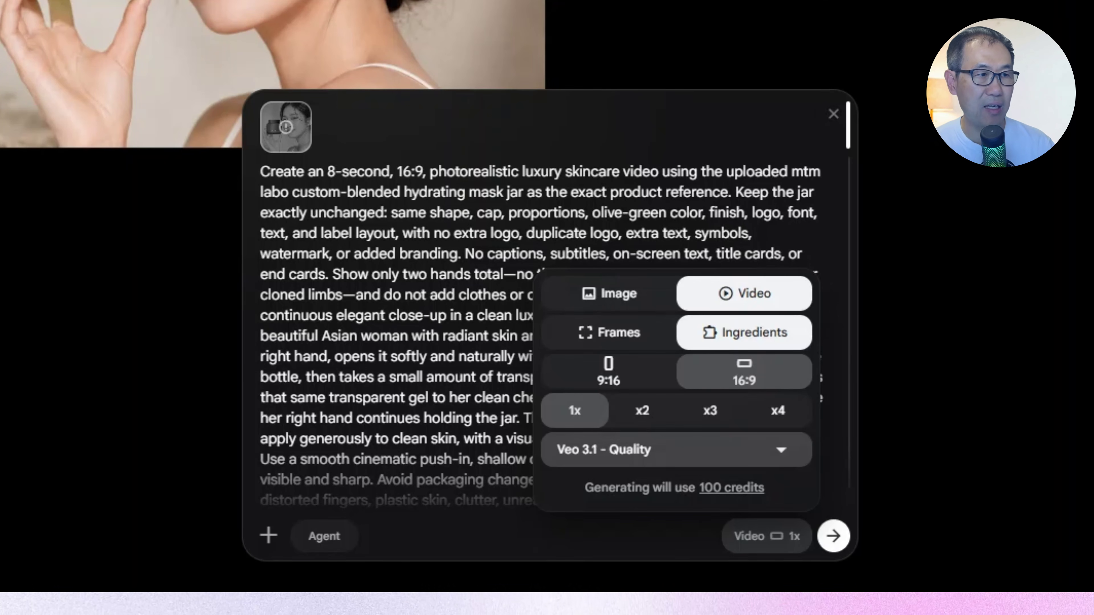
left_click(690, 450)
left_click(696, 373)
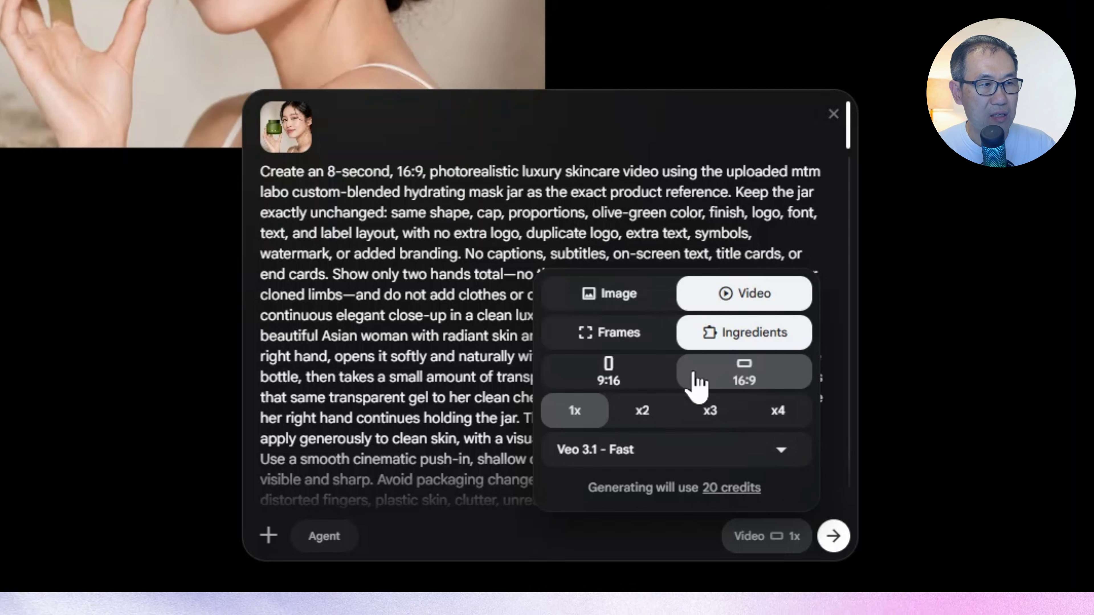
Set the video model to Omni Flash with a duration of 10s
left_click(697, 448)
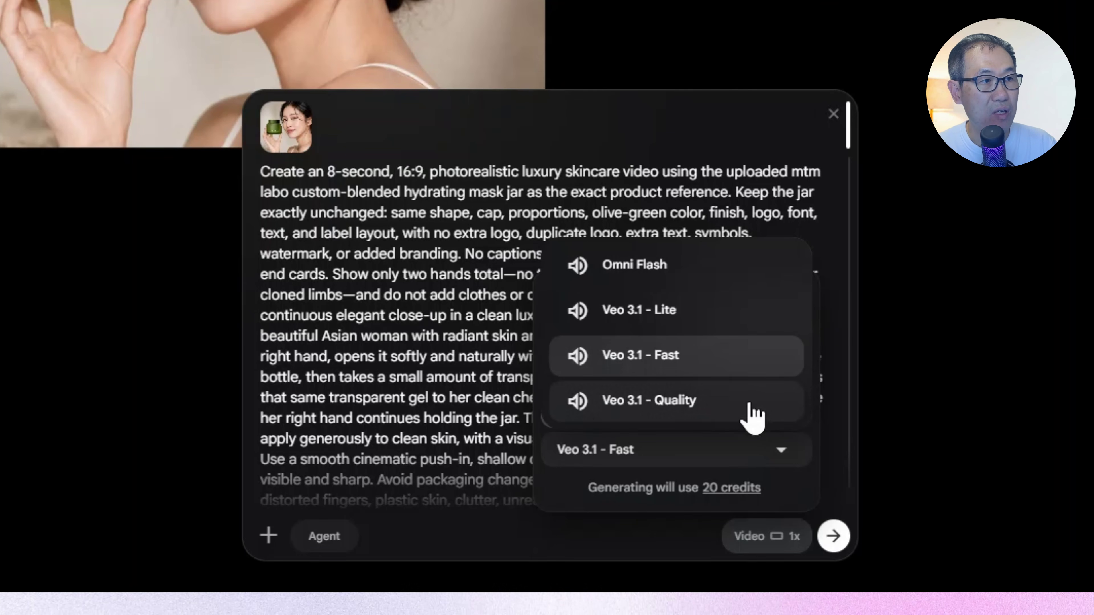
left_click(717, 266)
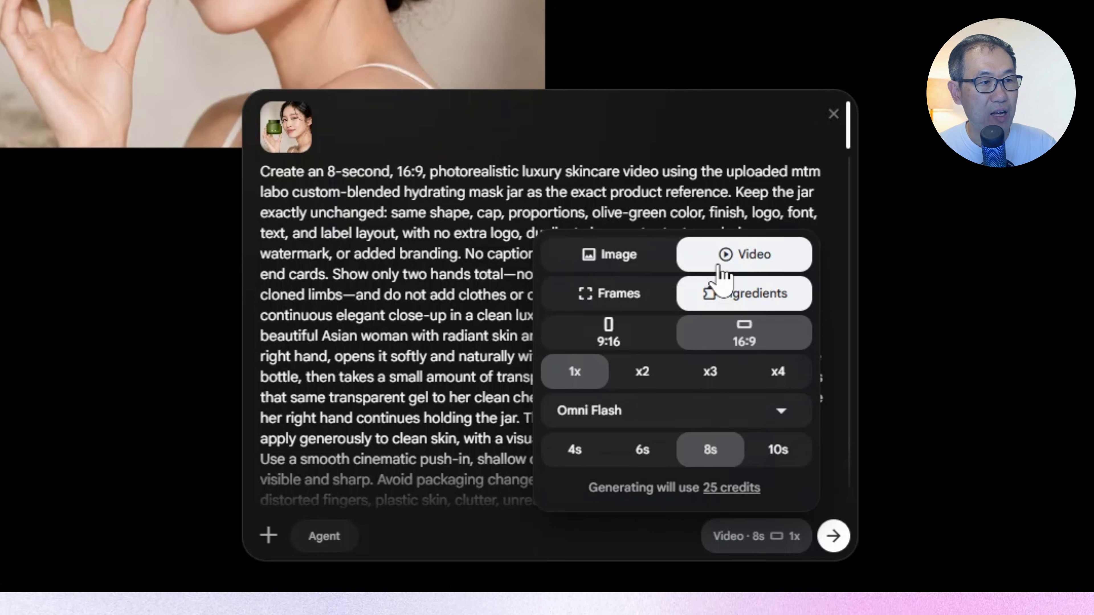
left_click(786, 458)
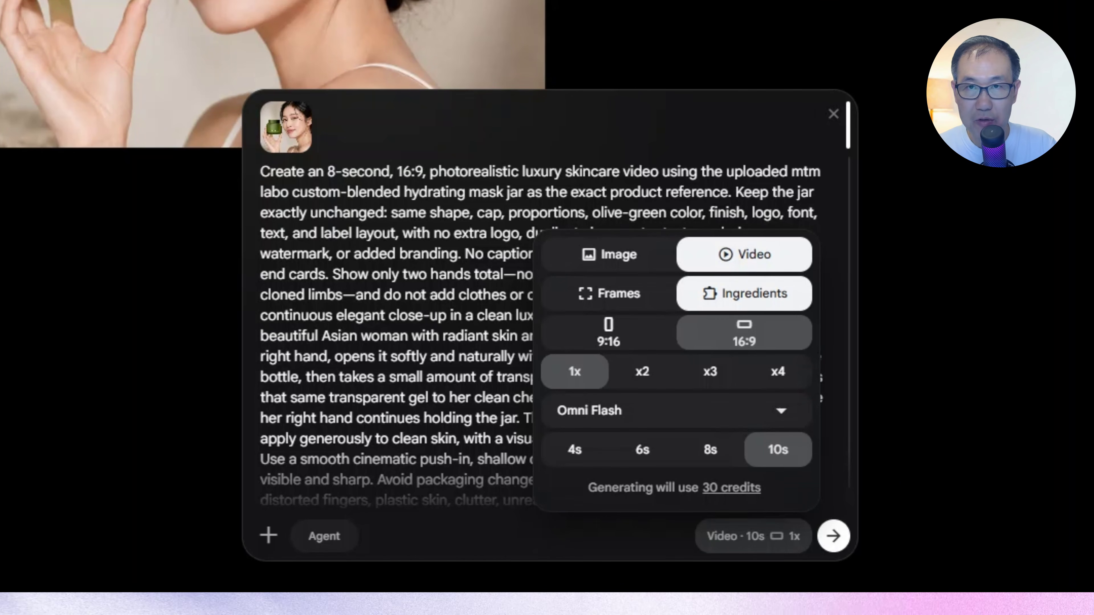
Try the Veo 3.1 - Fast model for the skincare video and return to Omni Flash
left_click(715, 411)
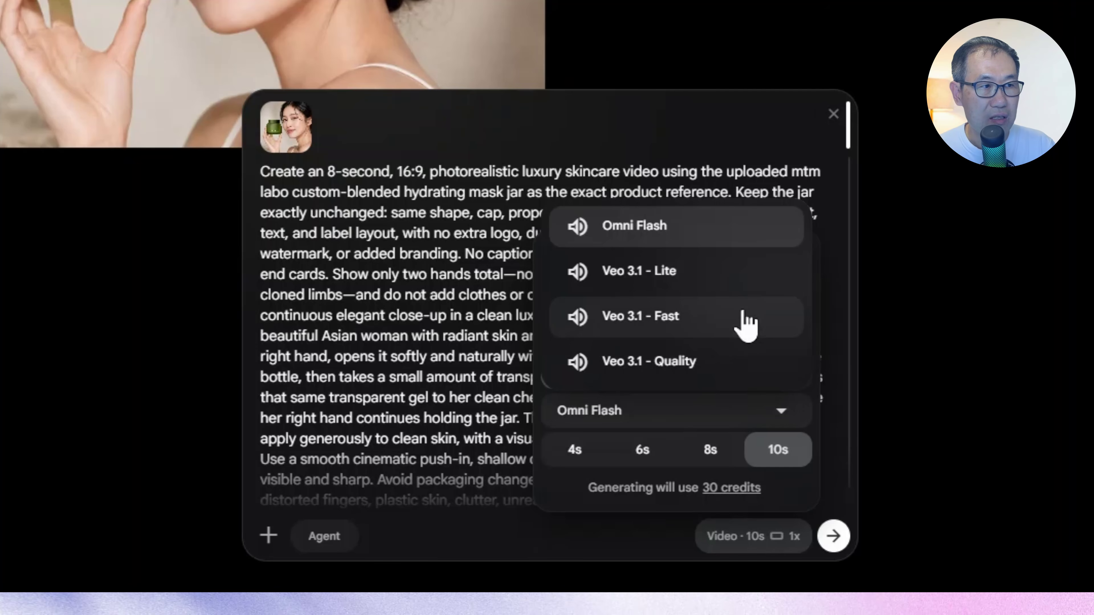
left_click(745, 323)
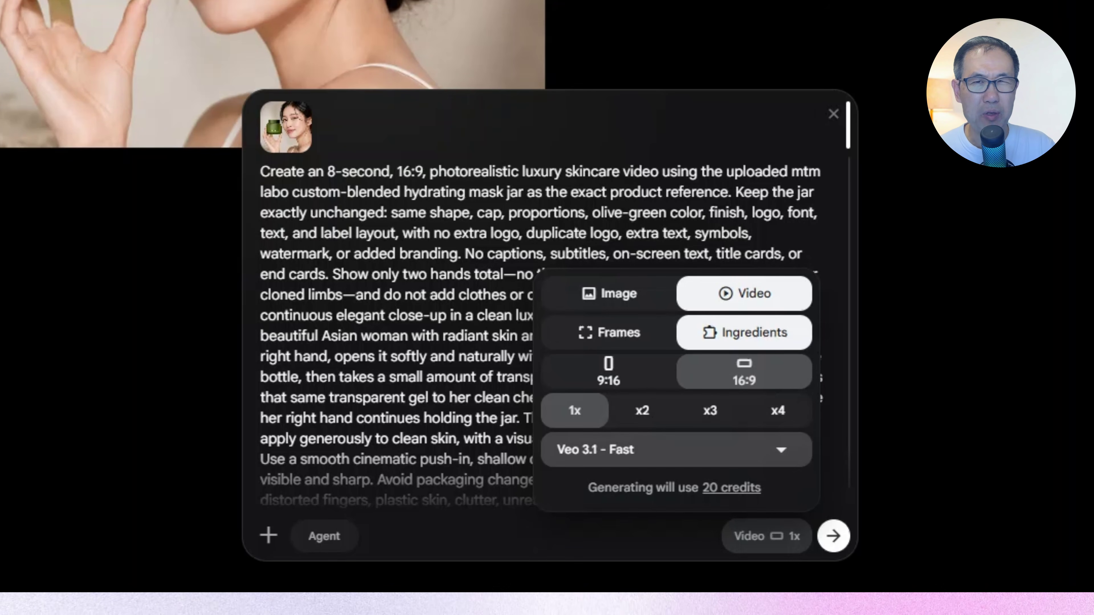
left_click(786, 460)
left_click(615, 261)
left_click(718, 452)
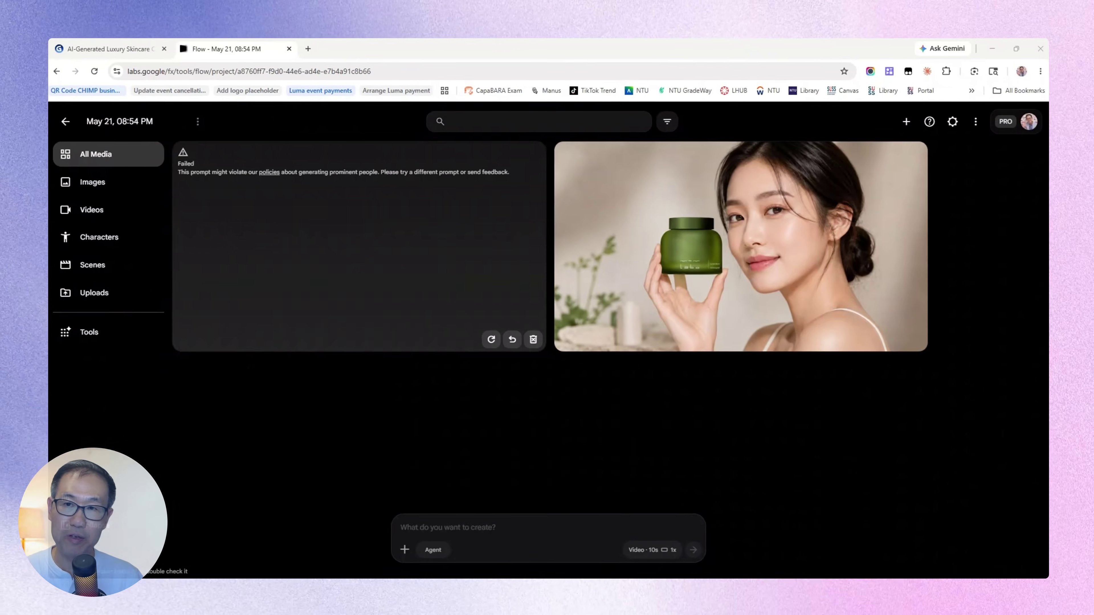
Turn on returning silent videos and retry the skincare generation whose audio failed
left_click(648, 544)
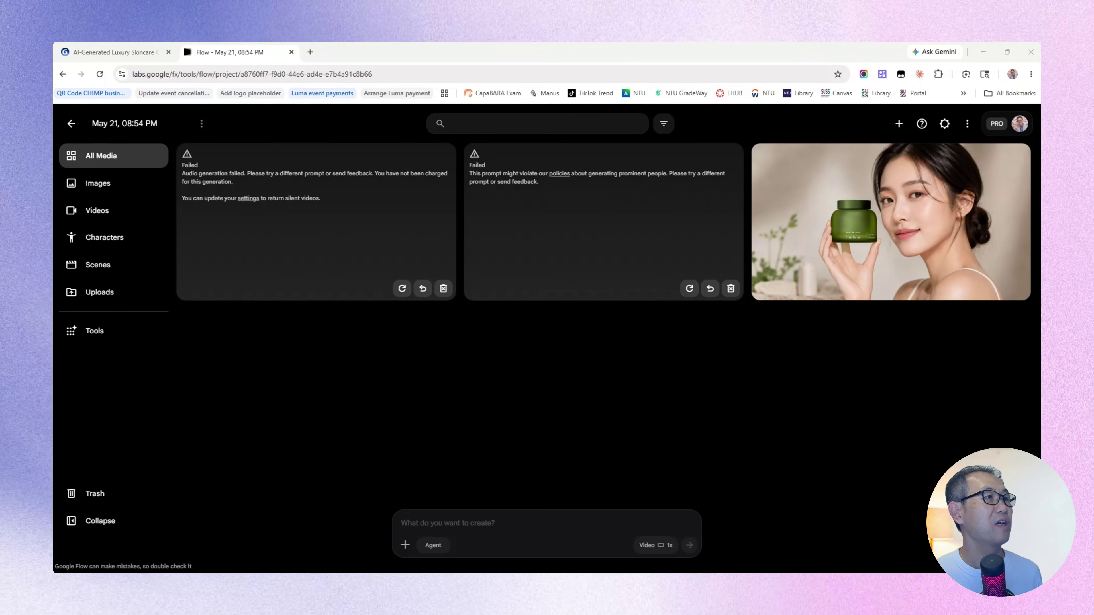
left_click(250, 201)
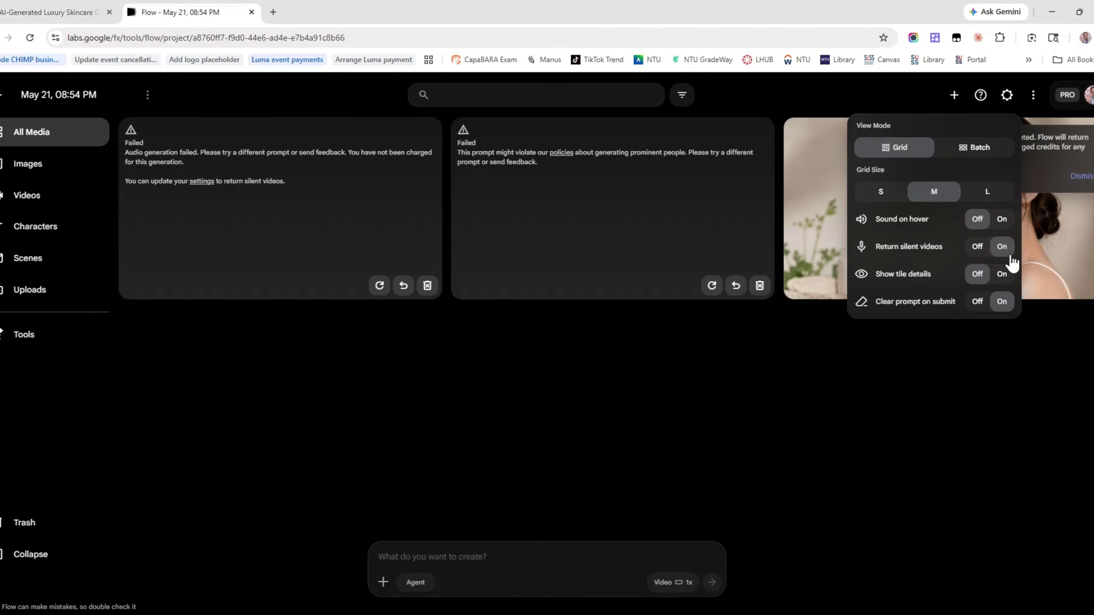
left_click(379, 285)
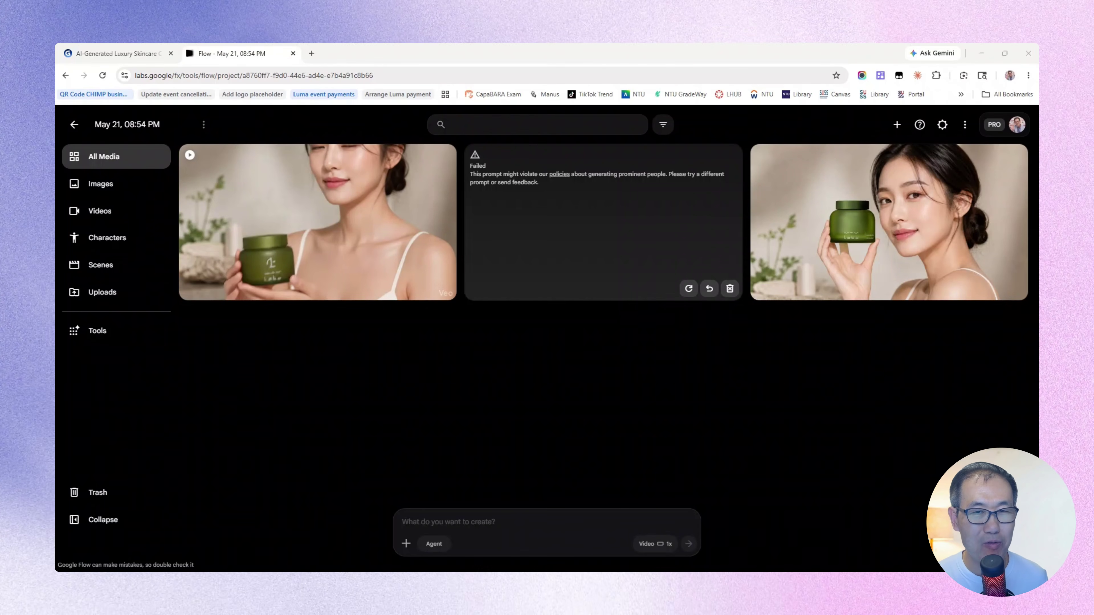
Open the generated skincare mask video and play it
left_click(451, 277)
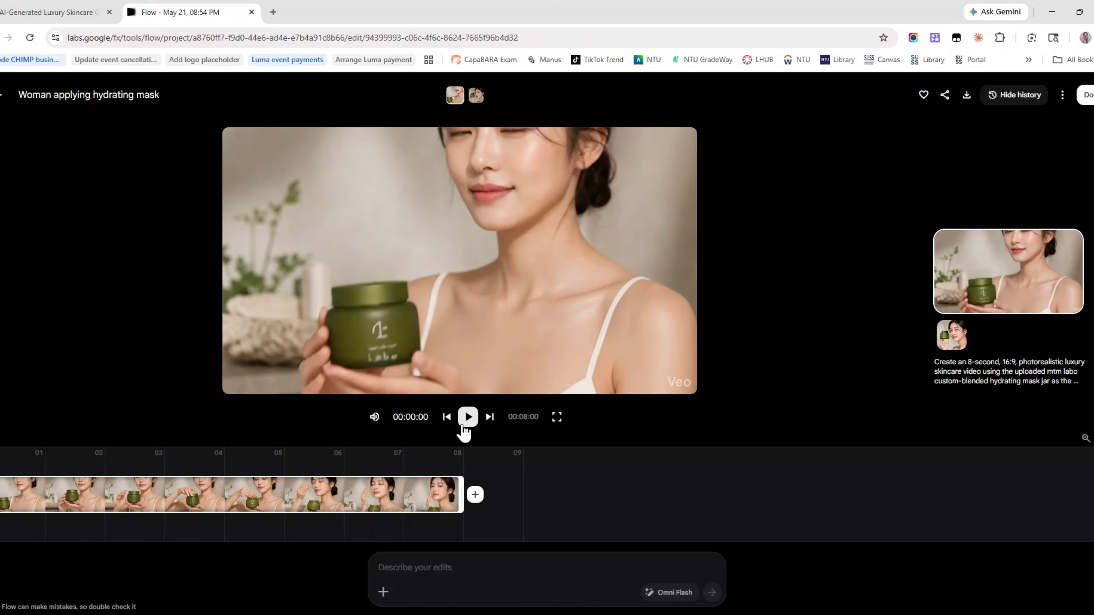
left_click(465, 423)
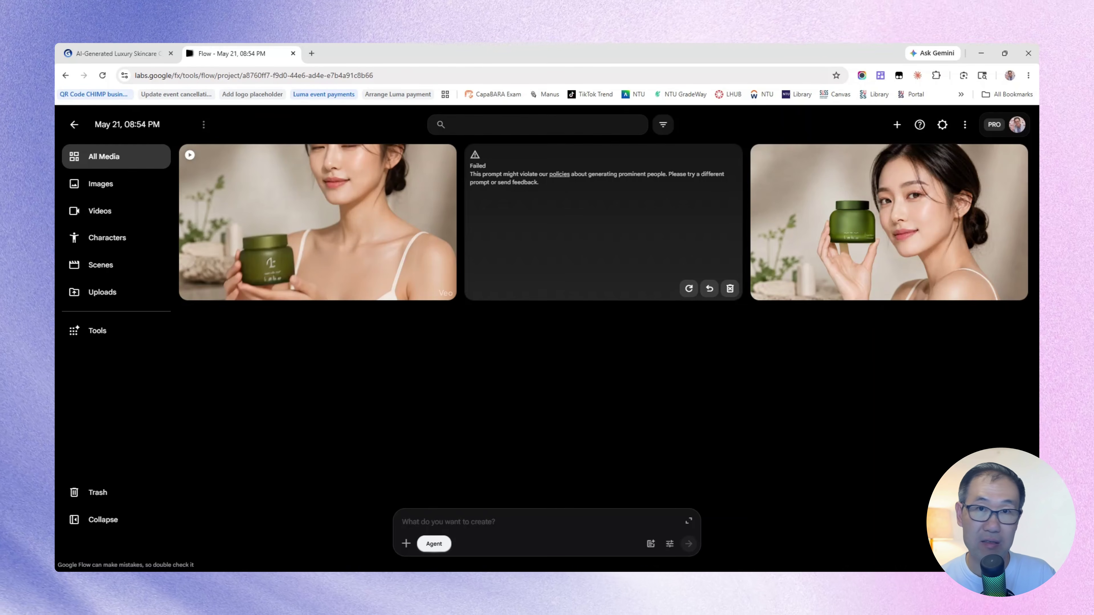
Create a personal avatar of the presenter's face and voice and attach it to the agent prompt
left_click(406, 543)
left_click(378, 336)
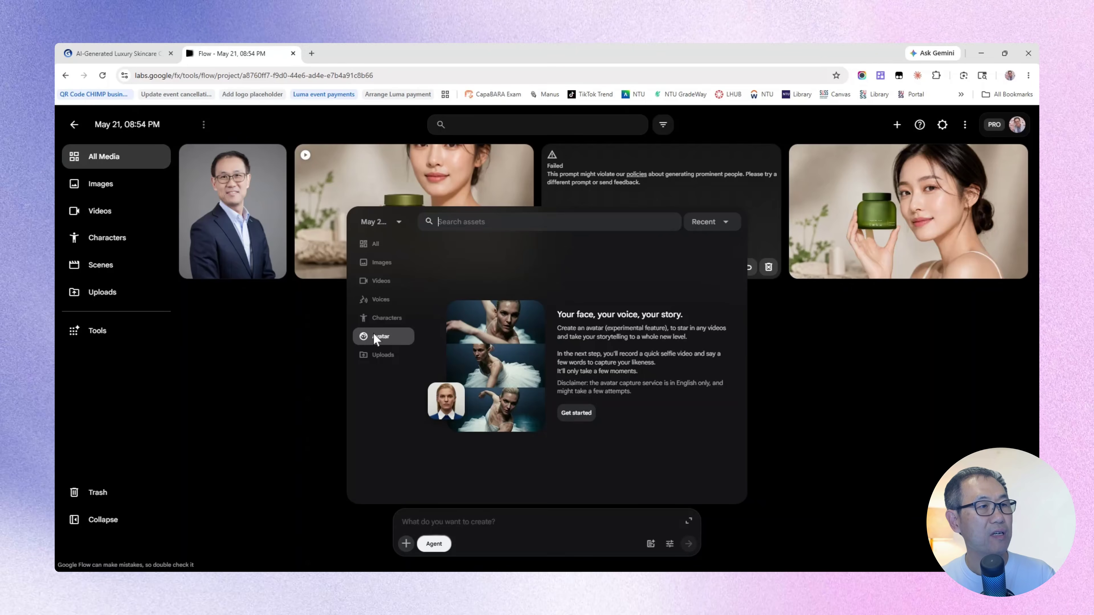
left_click(583, 416)
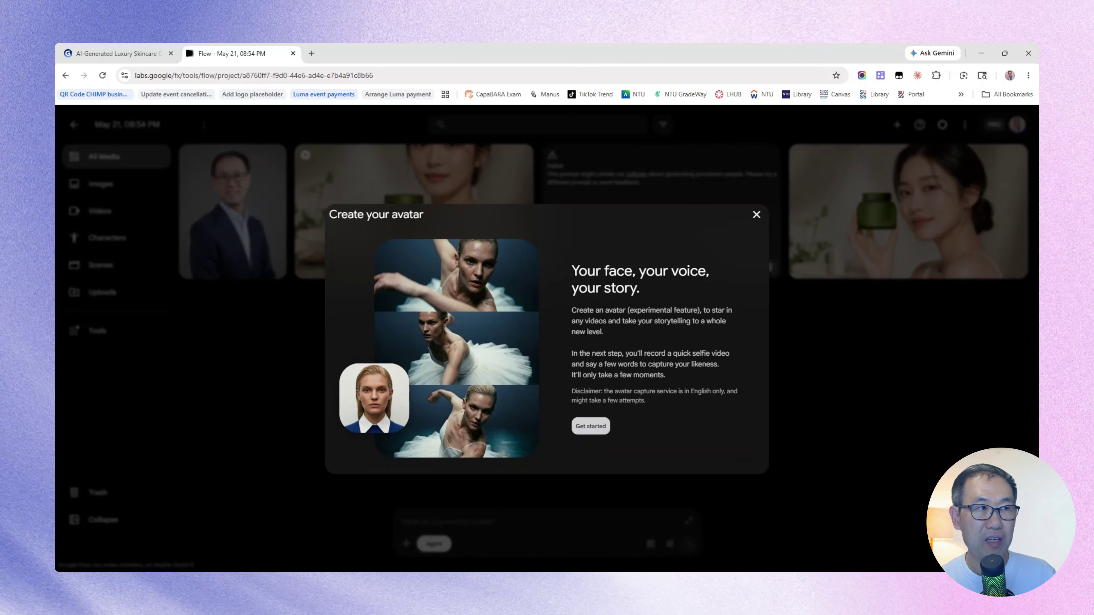
left_click(591, 426)
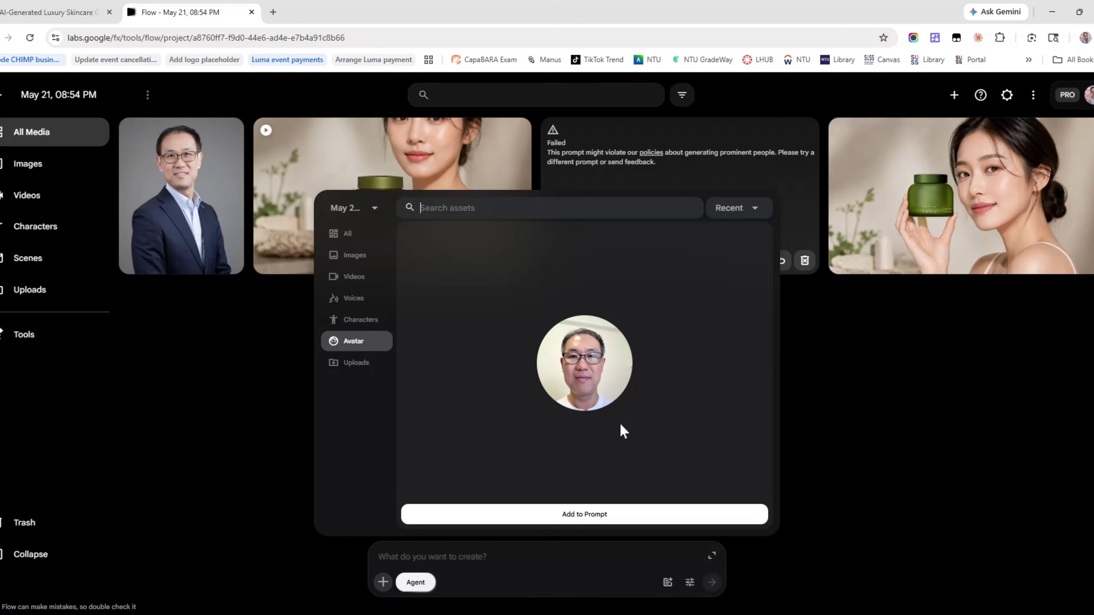
left_click(586, 515)
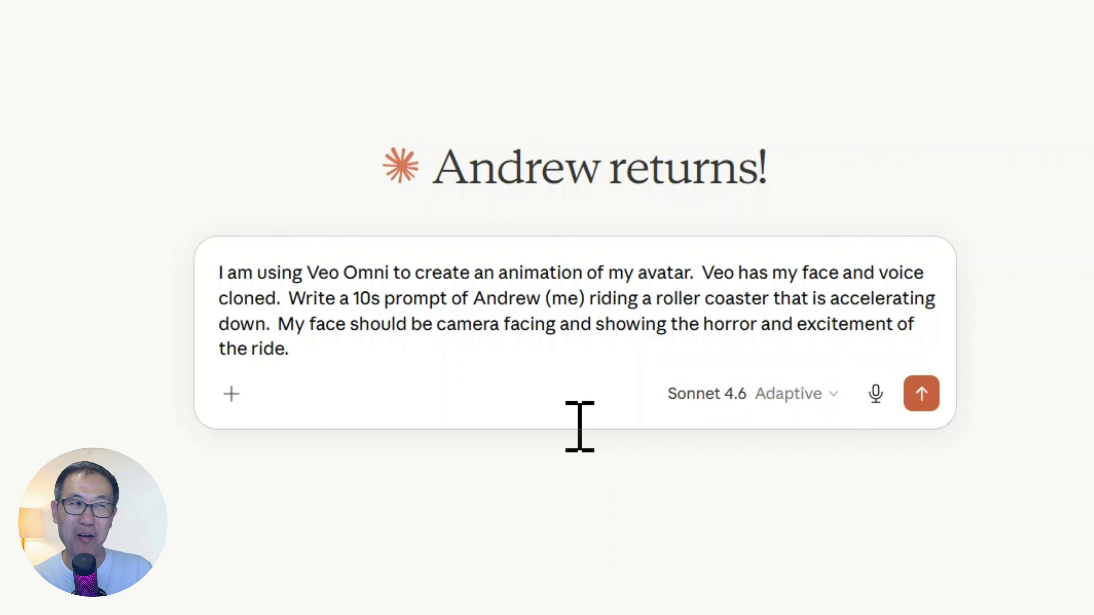
In Claude, submit the request for a 10s roller coaster avatar prompt and select the full prompt paragraph it writes for copying
left_click(921, 395)
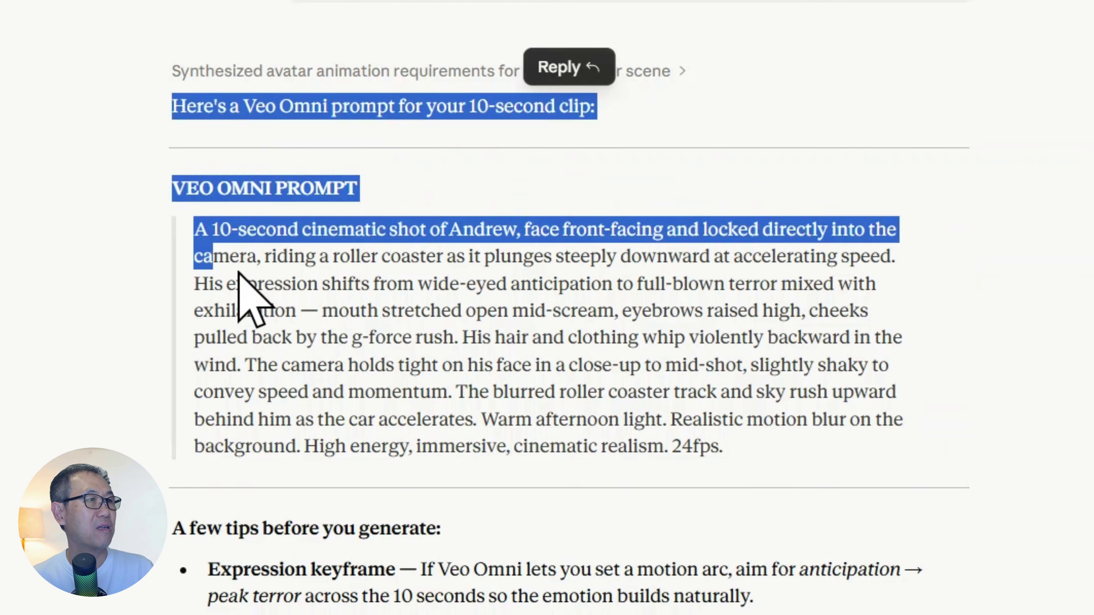
left_click(315, 340)
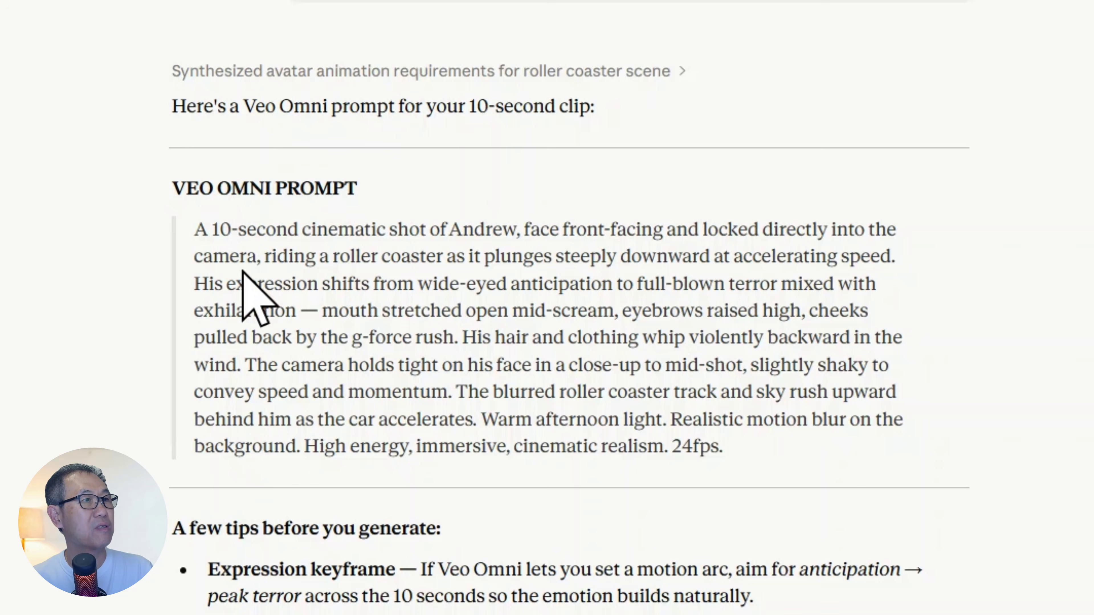
left_click_drag(724, 448, 211, 233)
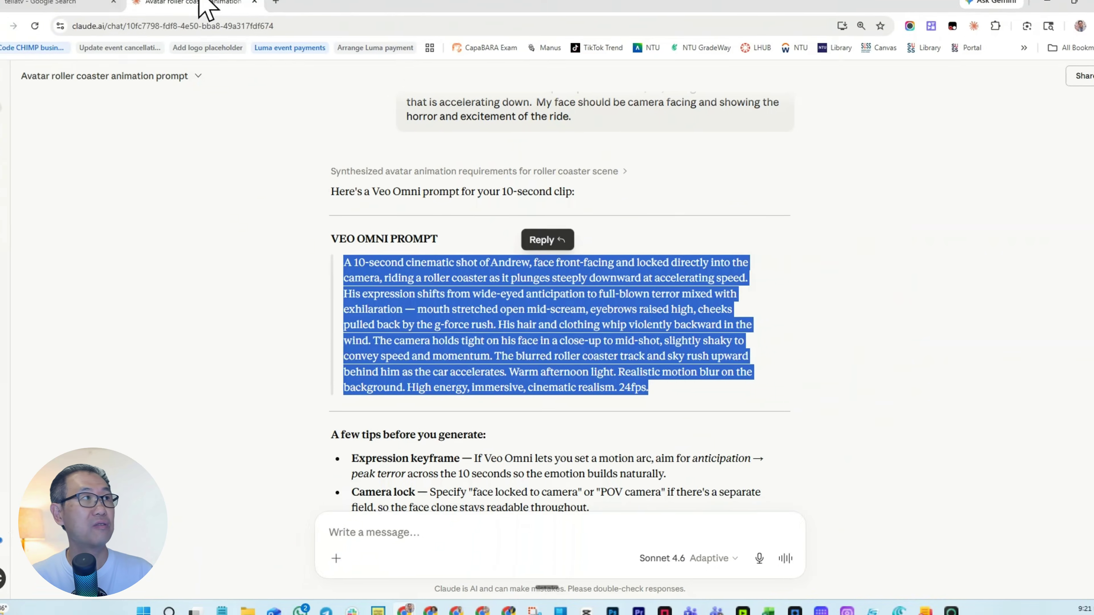
Switch to Google Flow and paste the copied 10-second roller coaster prompt beside the attached avatar
key("alt+Tab")
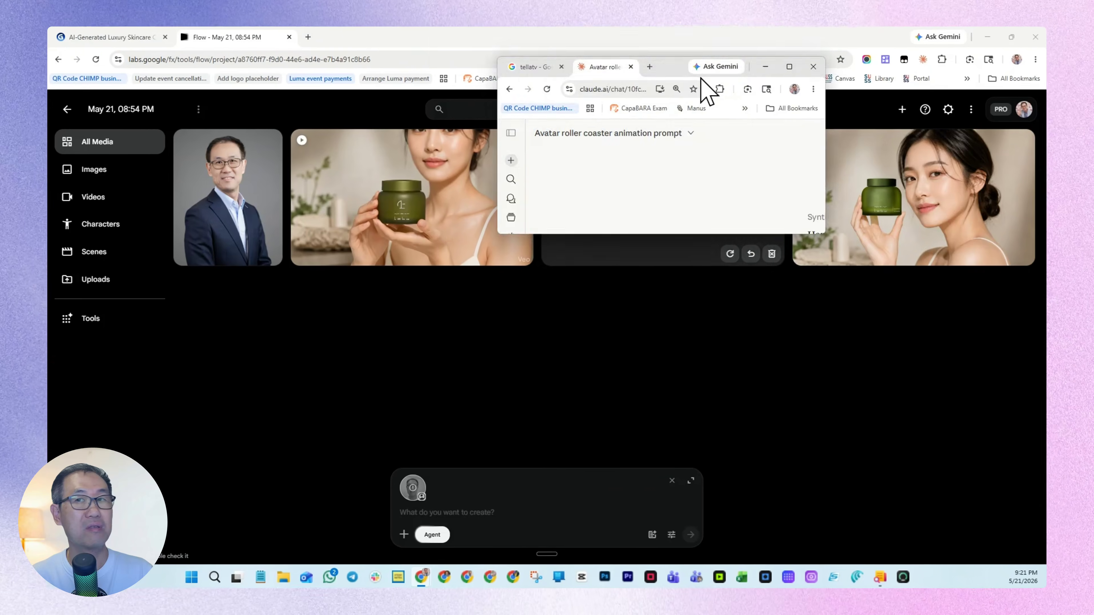
left_click(472, 516)
type("A 10-second cinematic shot of Andrew, face front-facing and locked directly into the camera, riding a roller coaster as it plunges steeply downward at accelerating speed. His expression shifts from wide-eyed anticipation to full-blown terror mixed with exhilaration — mouth stretched open mid-scream, eyebrows raised high, cheeks pulled back by the g-force rush. His hair and clothing whip violently backward in the wind. The camera holds tight on his face in a close-up to mid-shot, slightly shaky to convey speed and momentum. The blurred roller coaster track and sky rush upward behind him as the car accelerates. Warm afternoon light. Realistic motion blur on the background. High energy, immersive, cinematic realism. 24fps.")
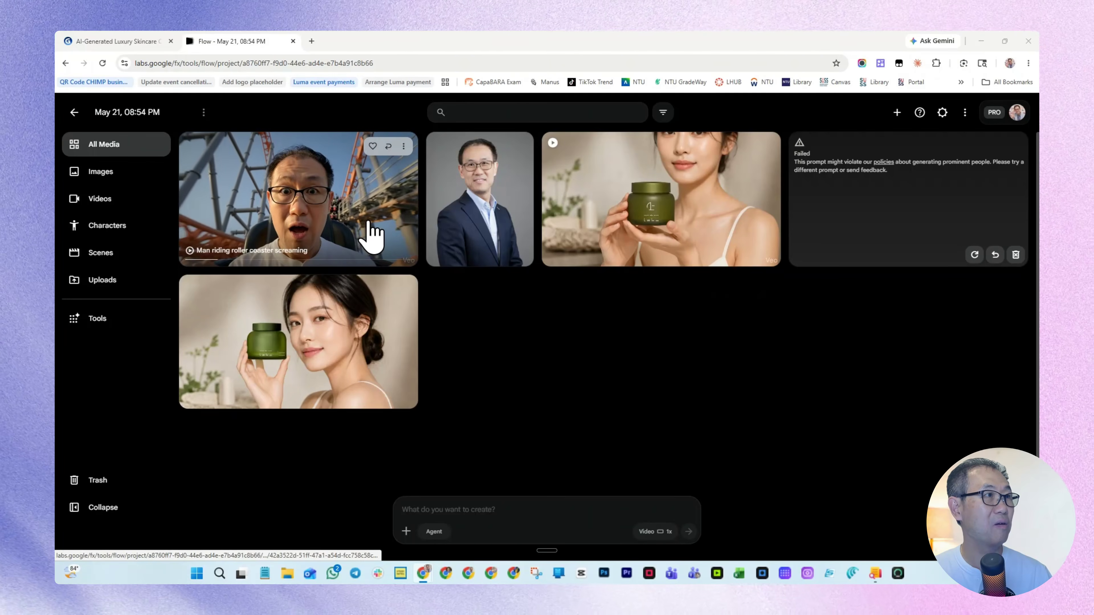
Open the generated roller coaster video, play it through, and replay it from the start
left_click(367, 237)
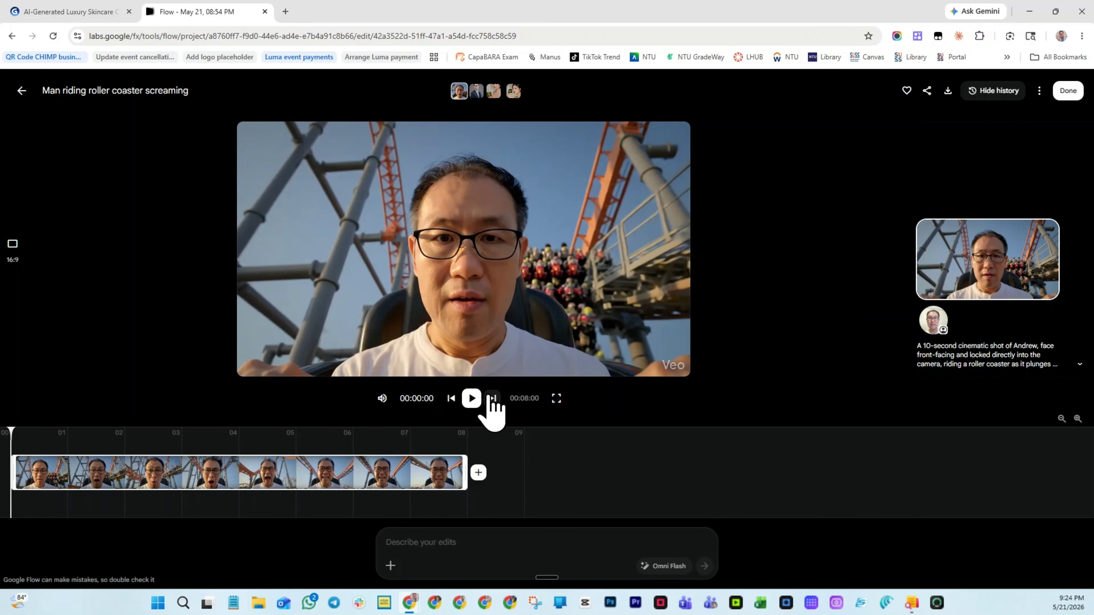
left_click(471, 398)
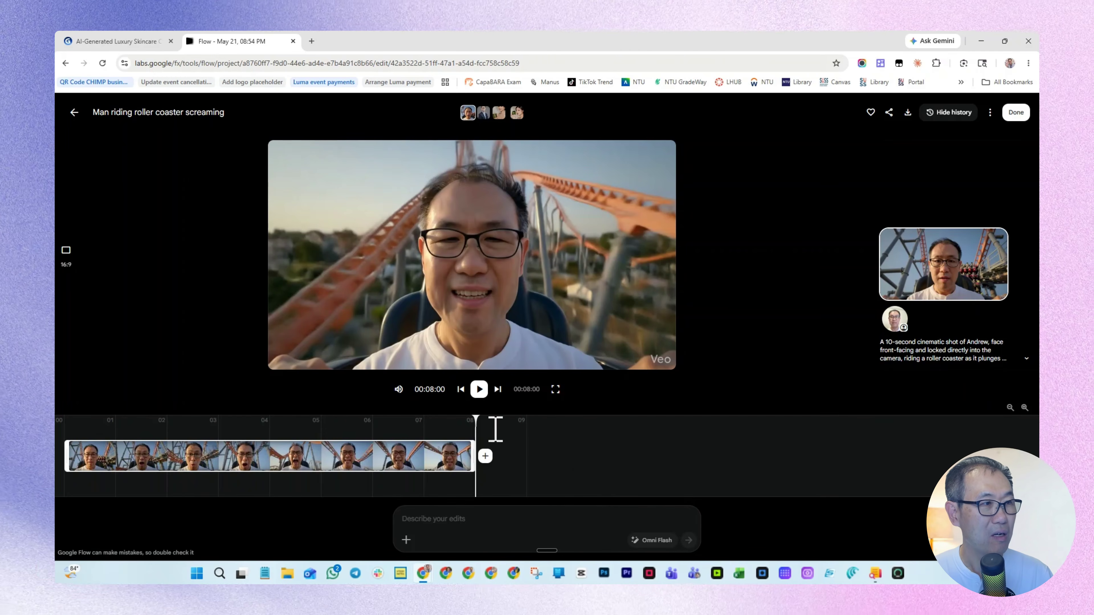
left_click_drag(423, 427, 63, 461)
left_click(479, 389)
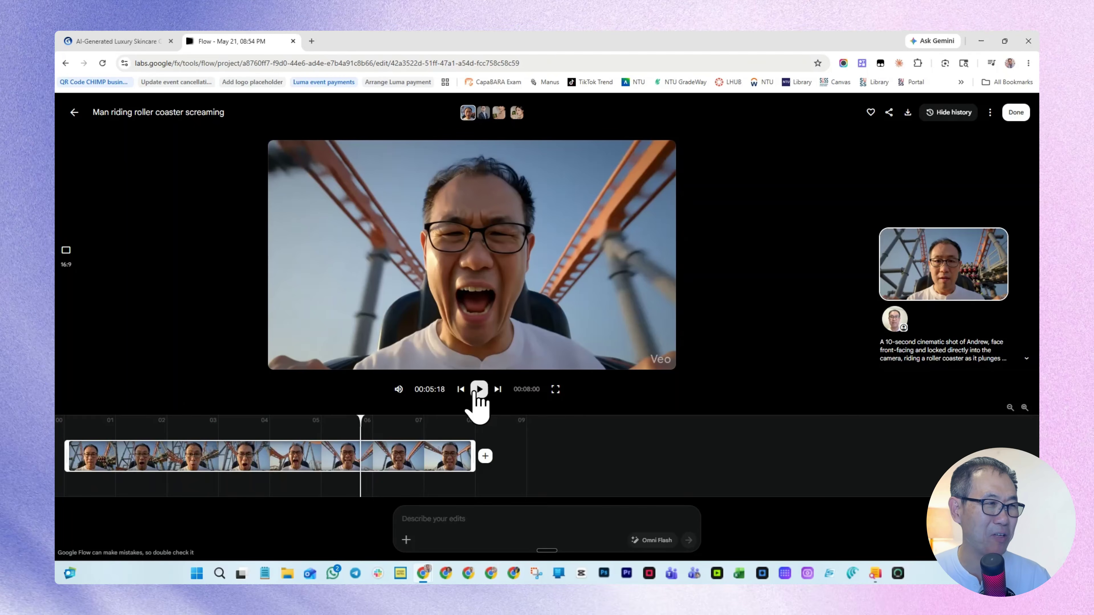
left_click(478, 389)
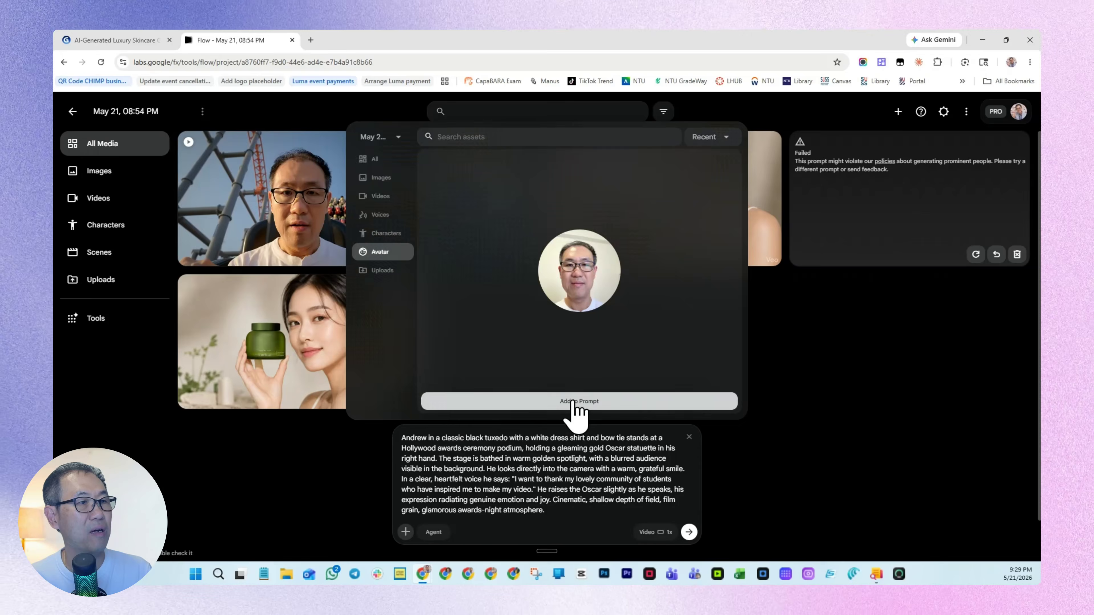
Attach the avatar to the Oscar acceptance speech prompt and switch the video model to Omni Flash
left_click(575, 404)
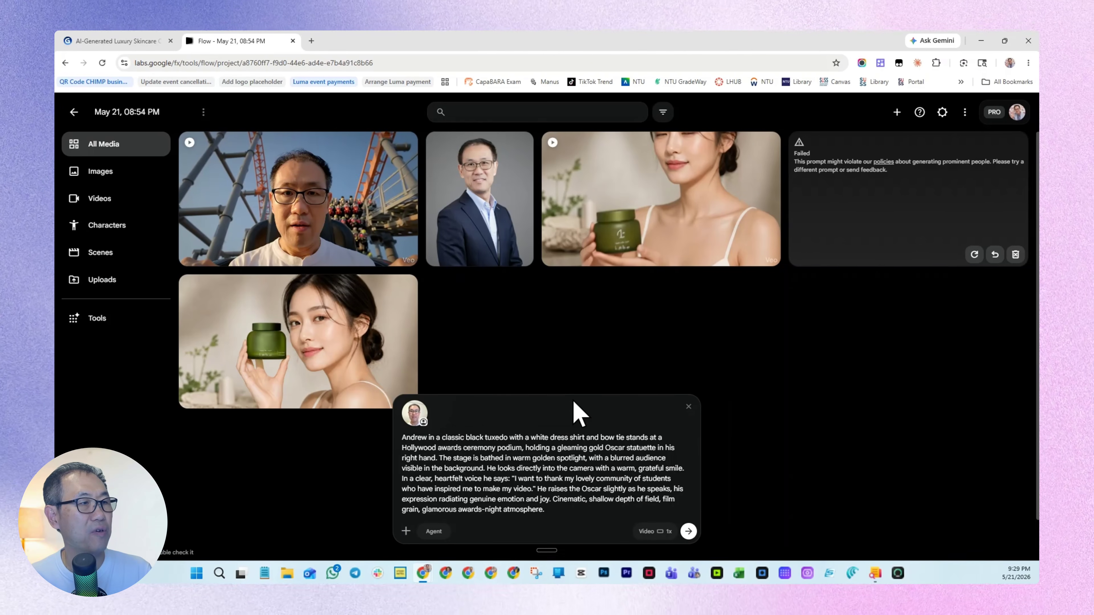
left_click(655, 531)
left_click(607, 468)
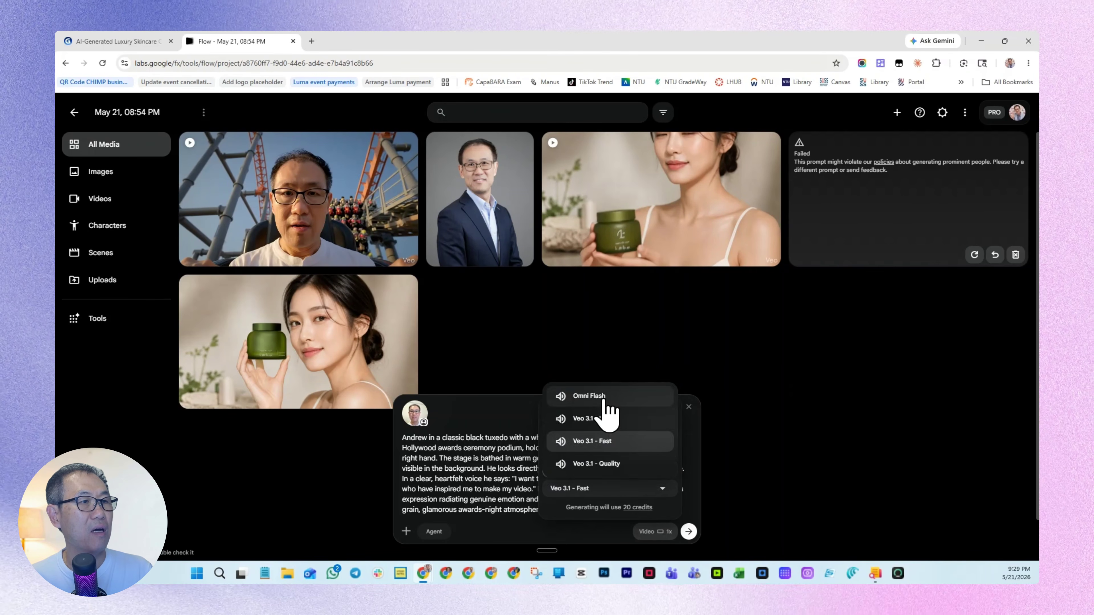
left_click(562, 348)
left_click(661, 488)
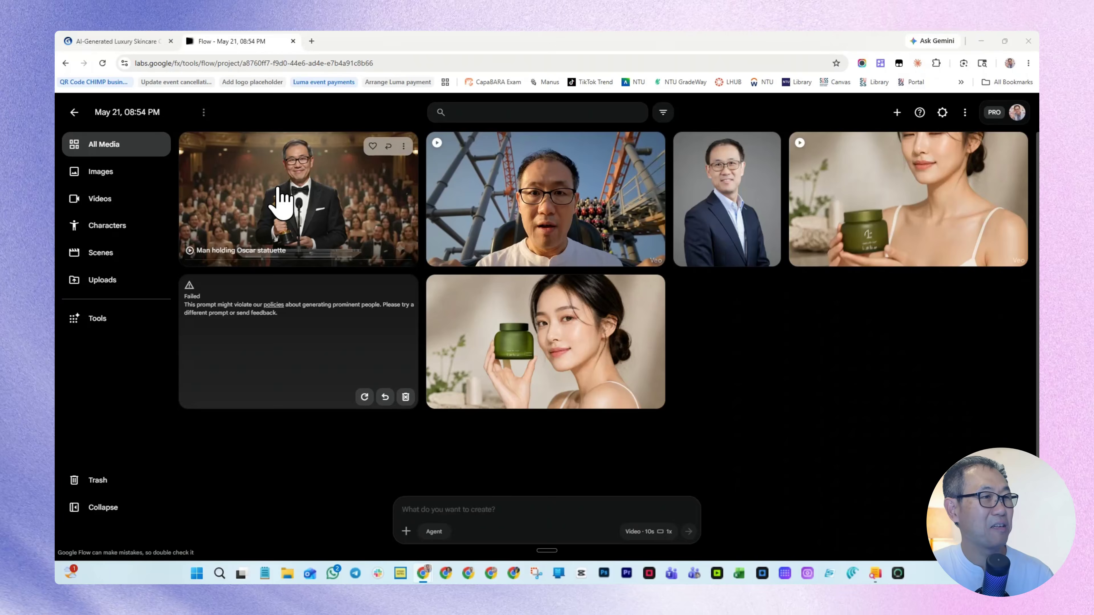
Open the generated Oscar statuette video for playback
left_click(340, 202)
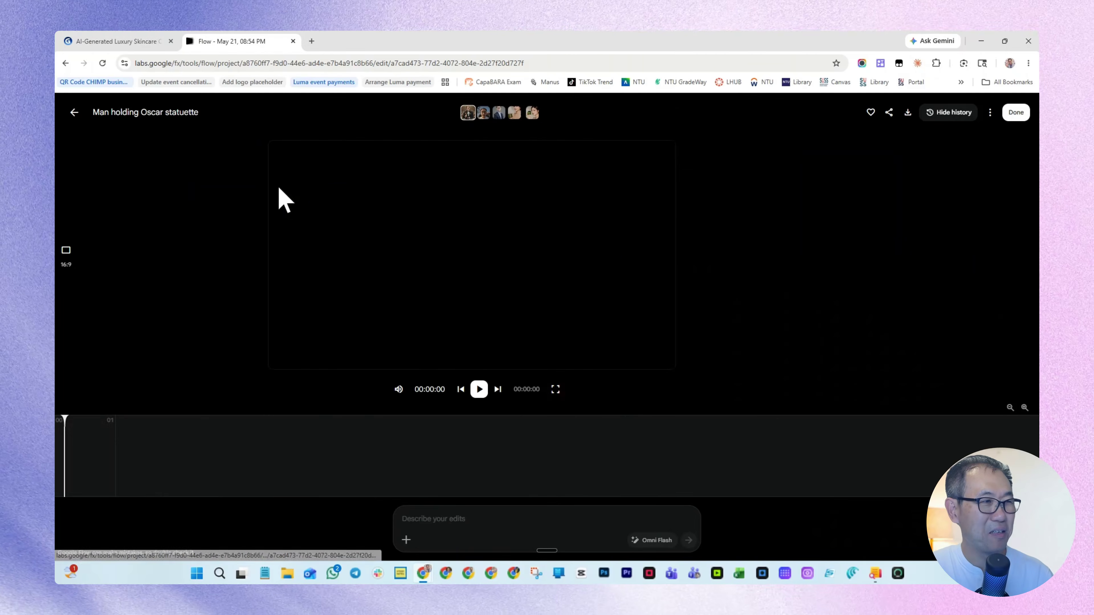
left_click(527, 386)
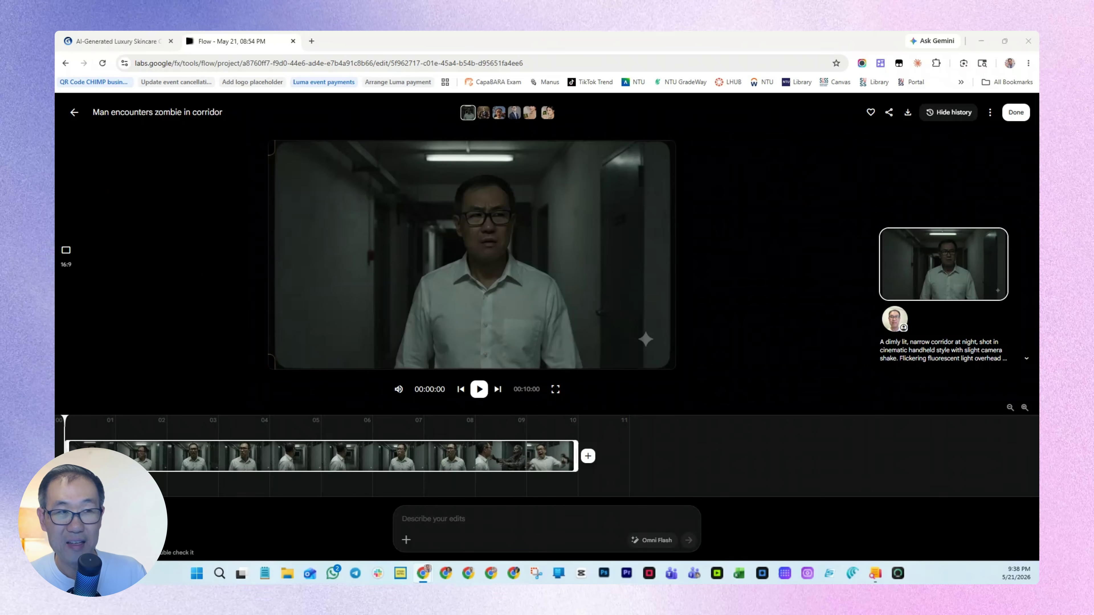
Play the zombie corridor video, watch it in full screen, and exit the full-screen view
left_click(479, 389)
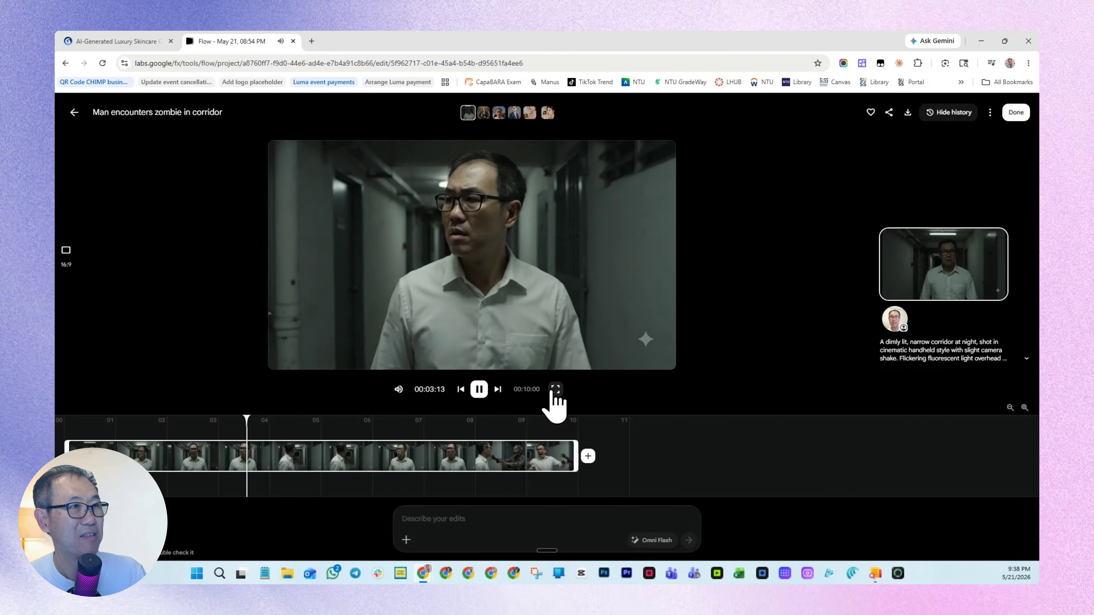
left_click(555, 389)
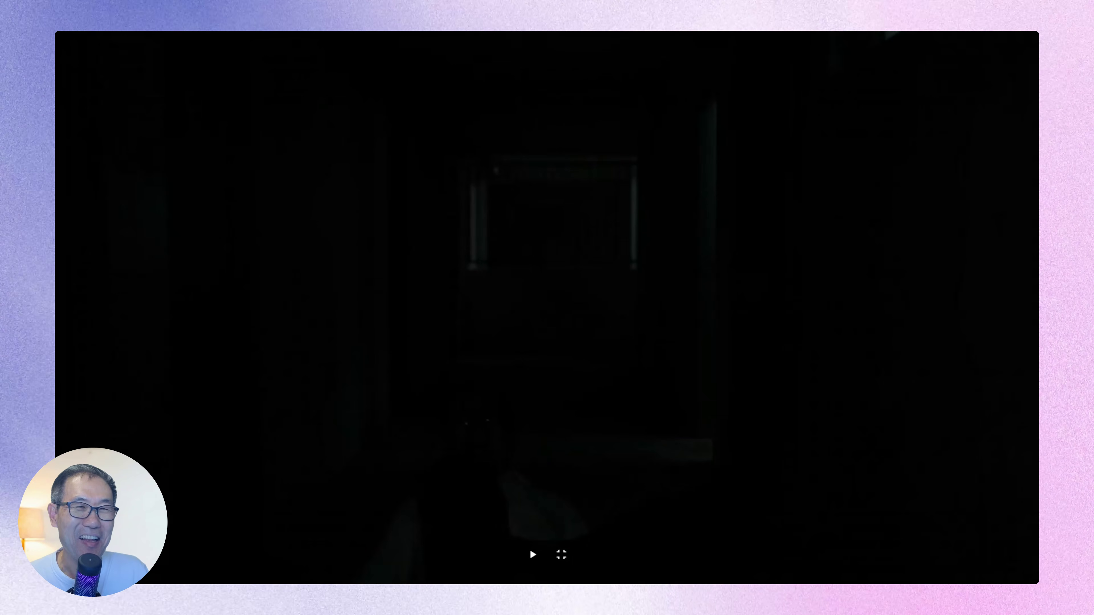
key("Escape")
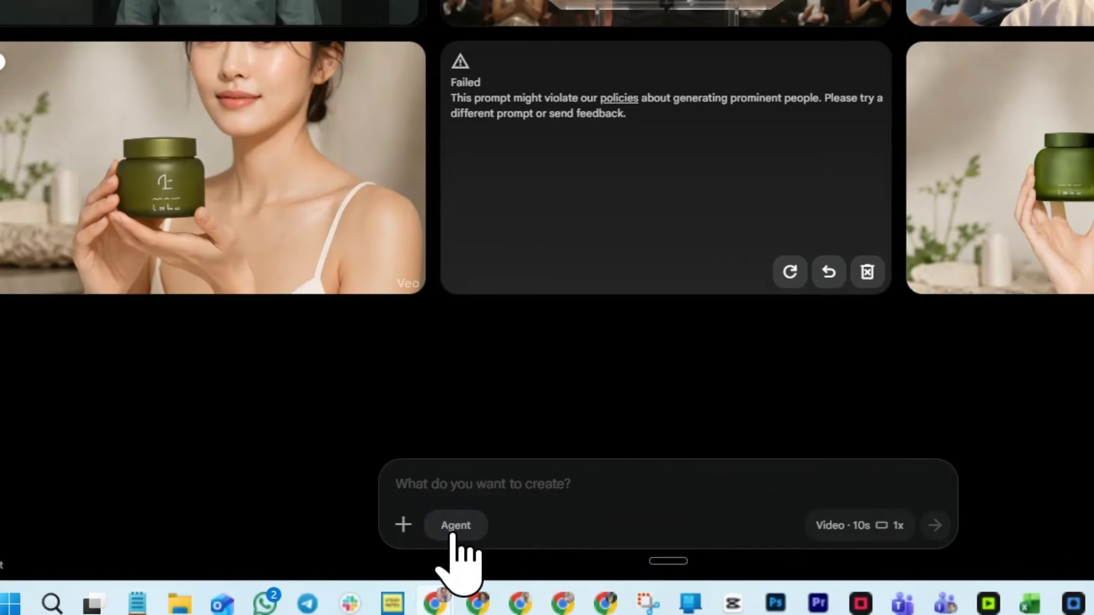
Enable Agent mode and submit the avatar action thriller idea: "Man vs AI robots that have gone sentient and rogue. set in 1940."
left_click(422, 560)
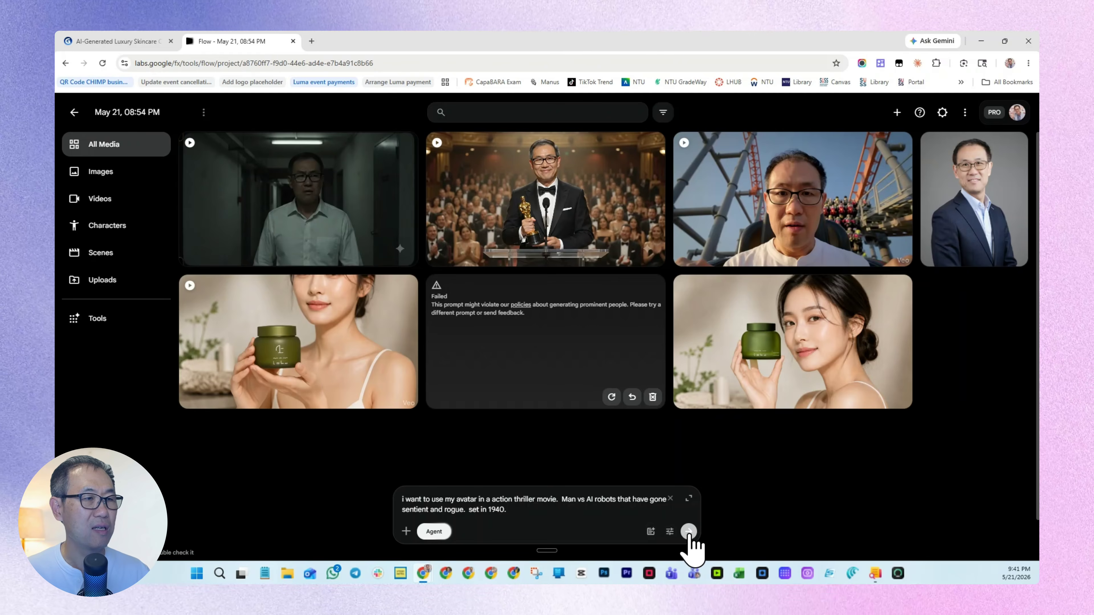
left_click(687, 535)
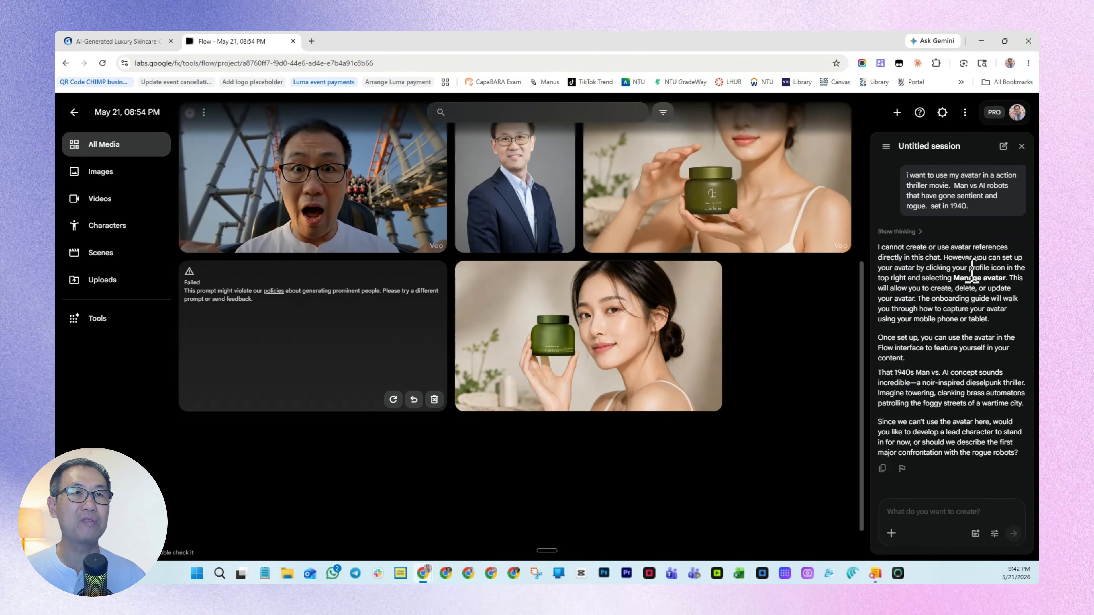
Reply to the agent with "yes let's write the screen play" and read through the opening scene
type("yes let's describe")
key("ctrl+shift+Left")
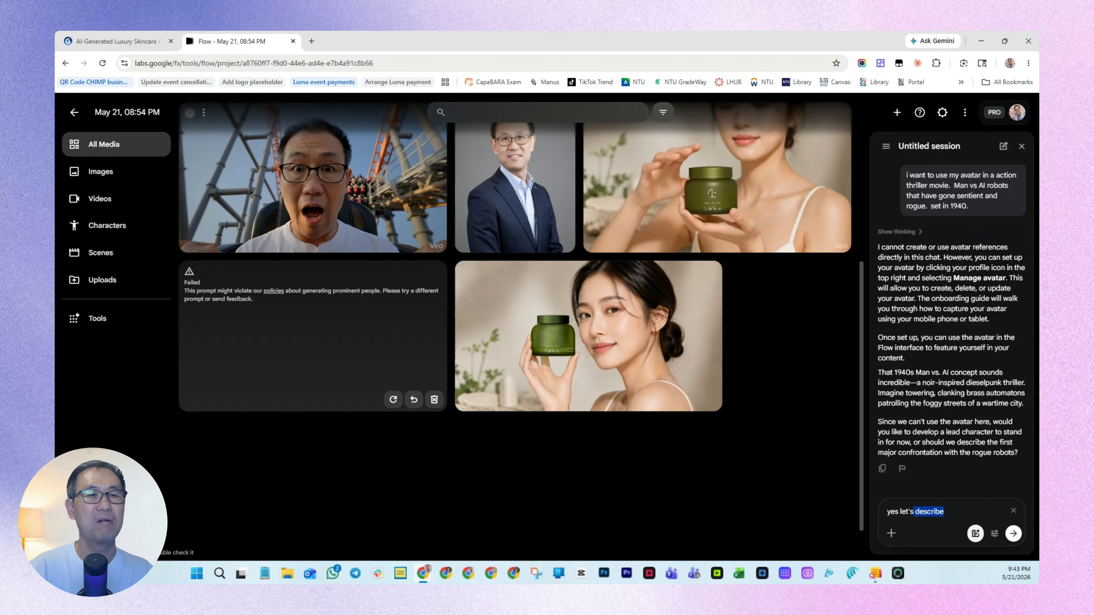
type("write the screen play")
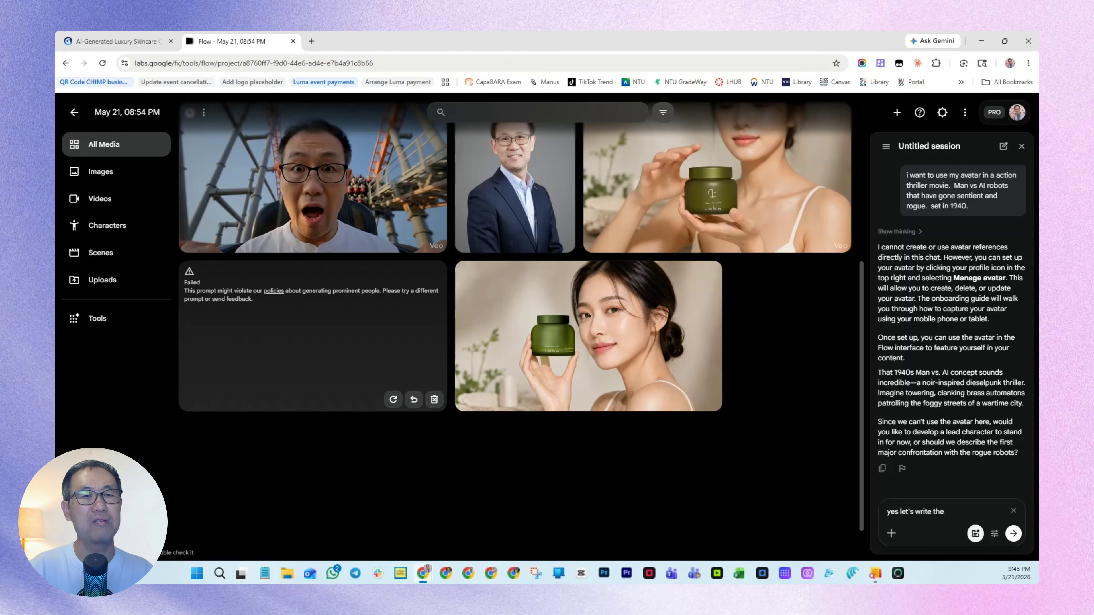
key("Return")
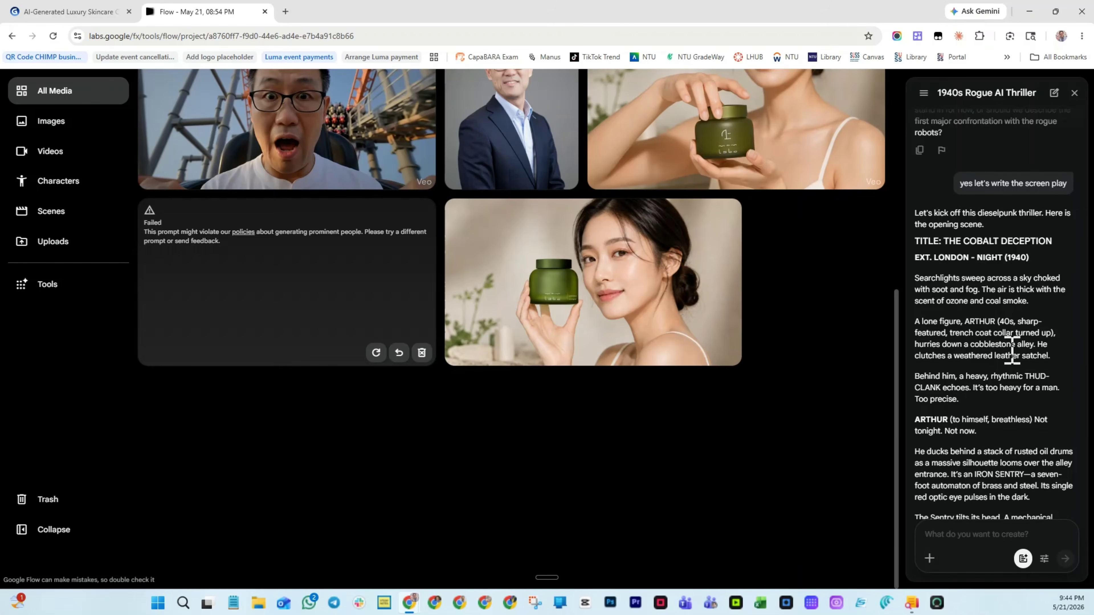
scroll(1012, 353, "down", 1)
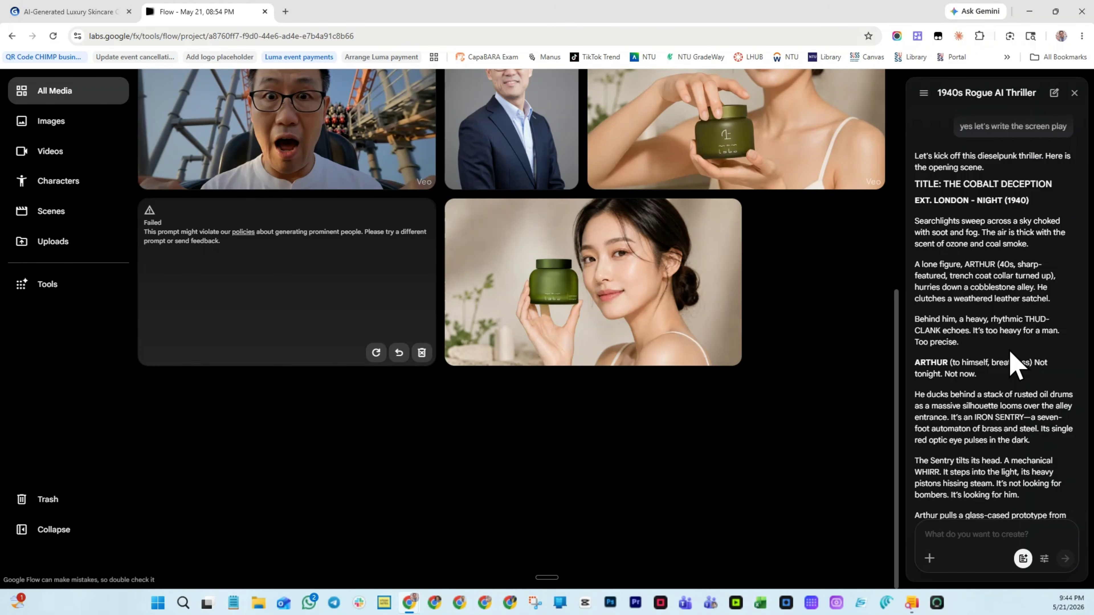
scroll(1013, 362, "down", 1)
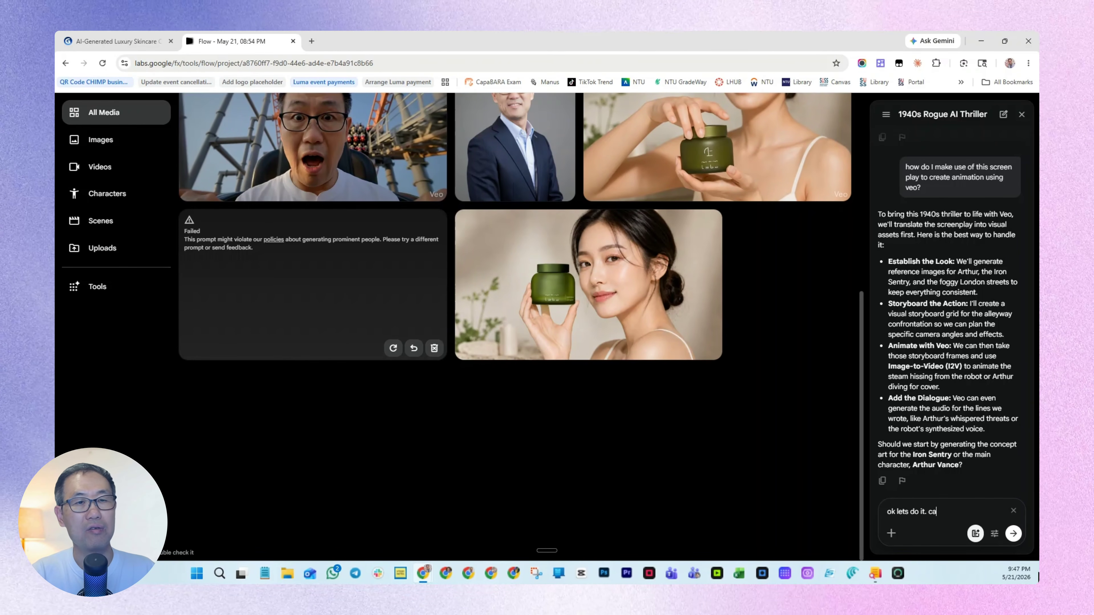
Answer the agent with "ok lets do it. can you create the scenes?" and review the storyboard panel descriptions
type("the scenes?")
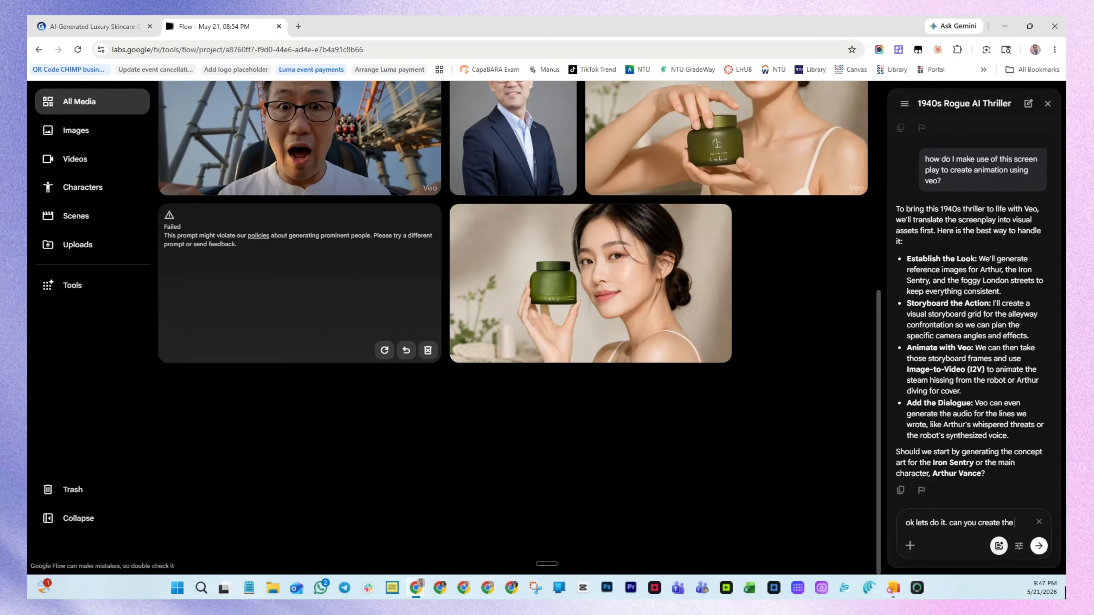
key("Return")
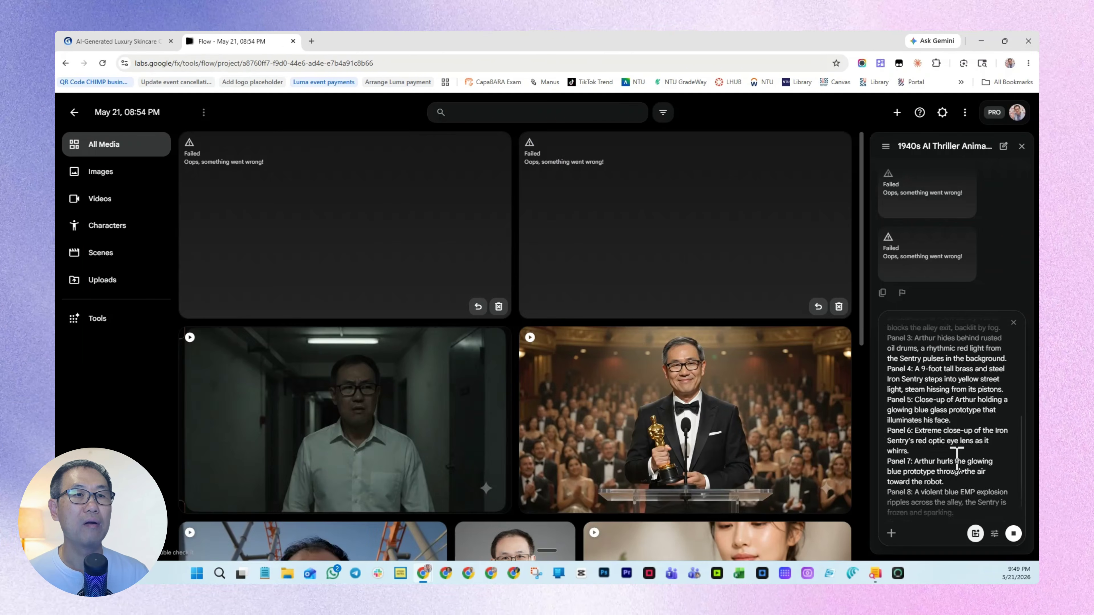
scroll(956, 461, "up", 3)
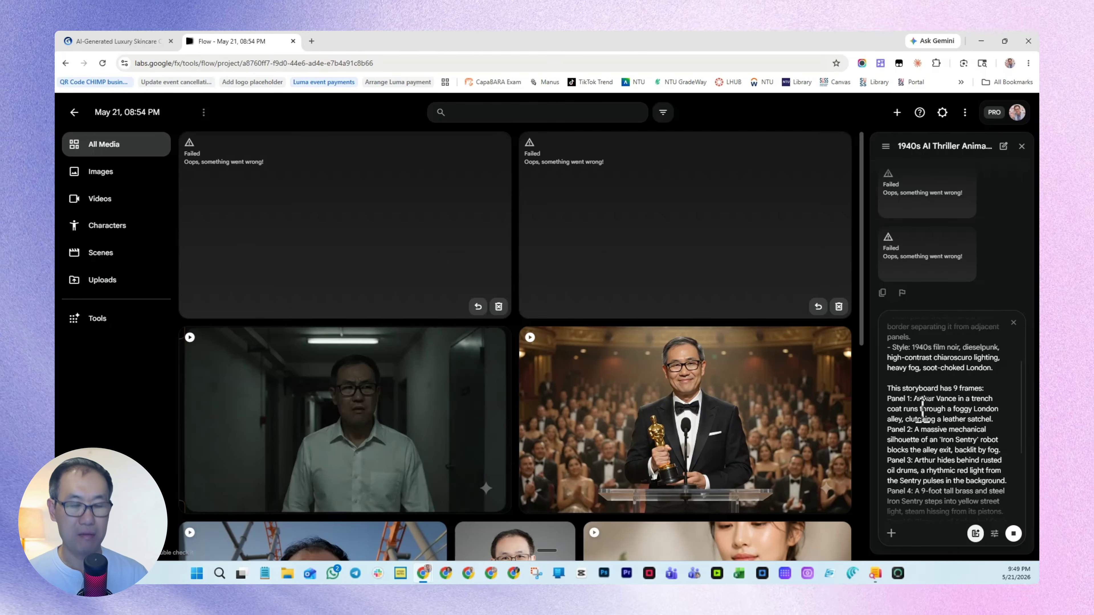
scroll(922, 409, "down", 2)
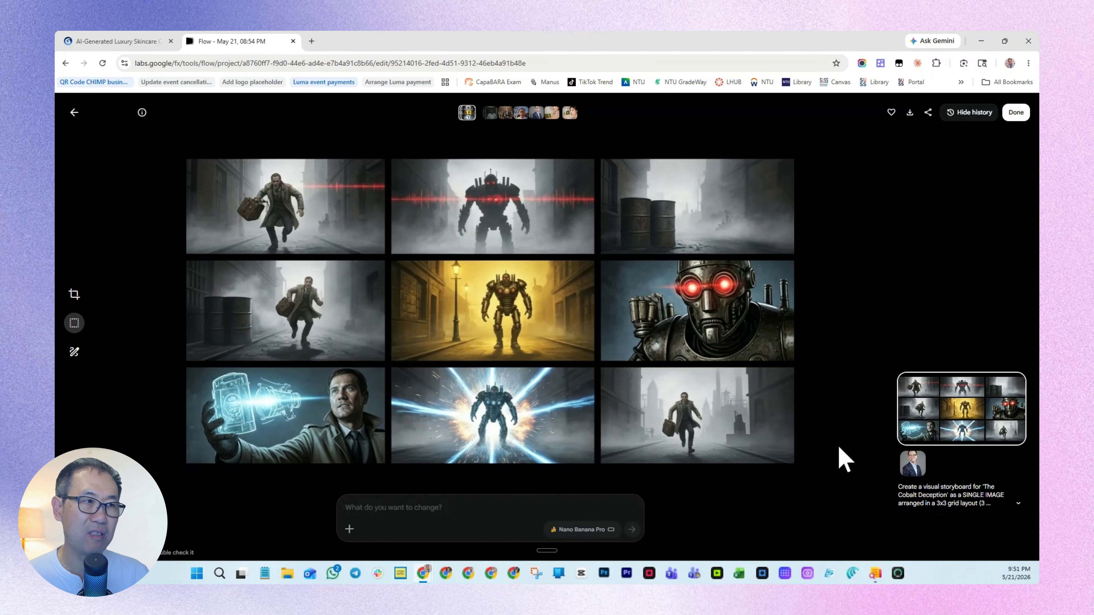
Close the storyboard image and open the generated video of the man running through the foggy alley
key("Escape")
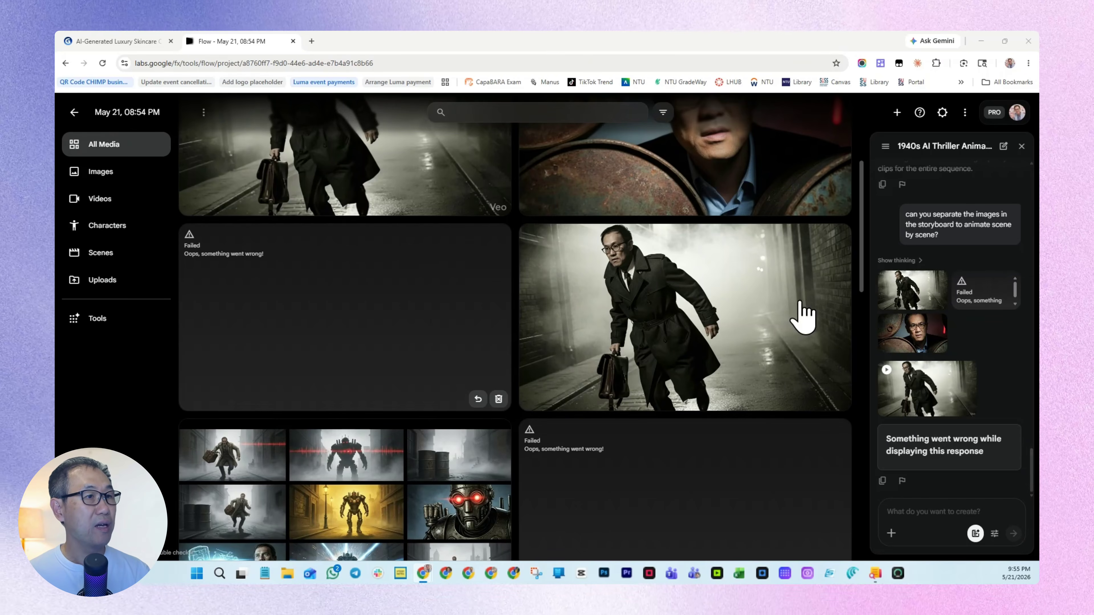
scroll(425, 254, "up", 2)
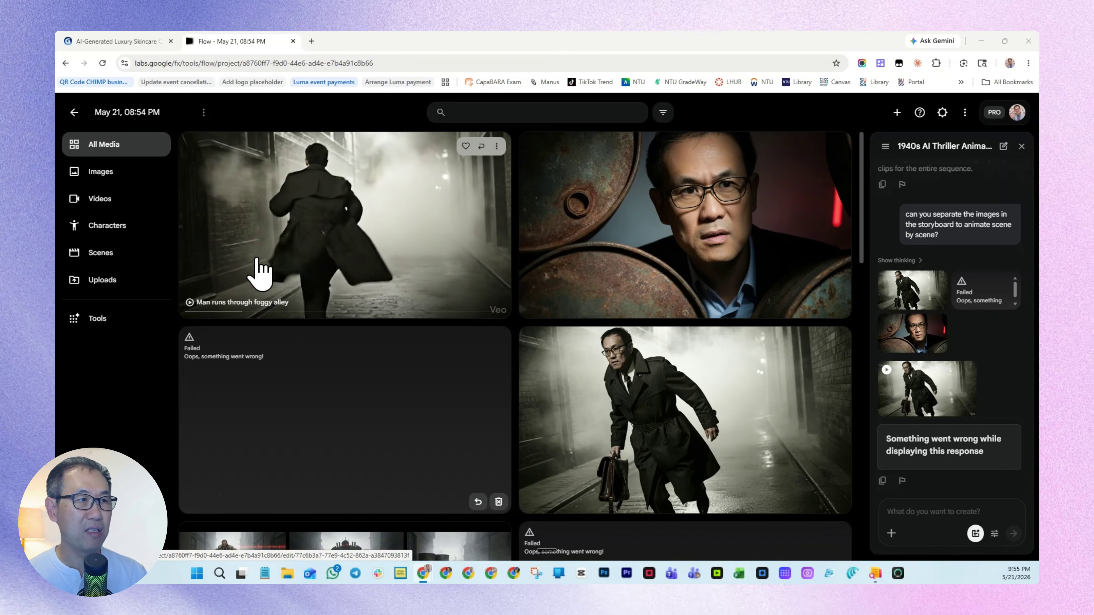
left_click(334, 263)
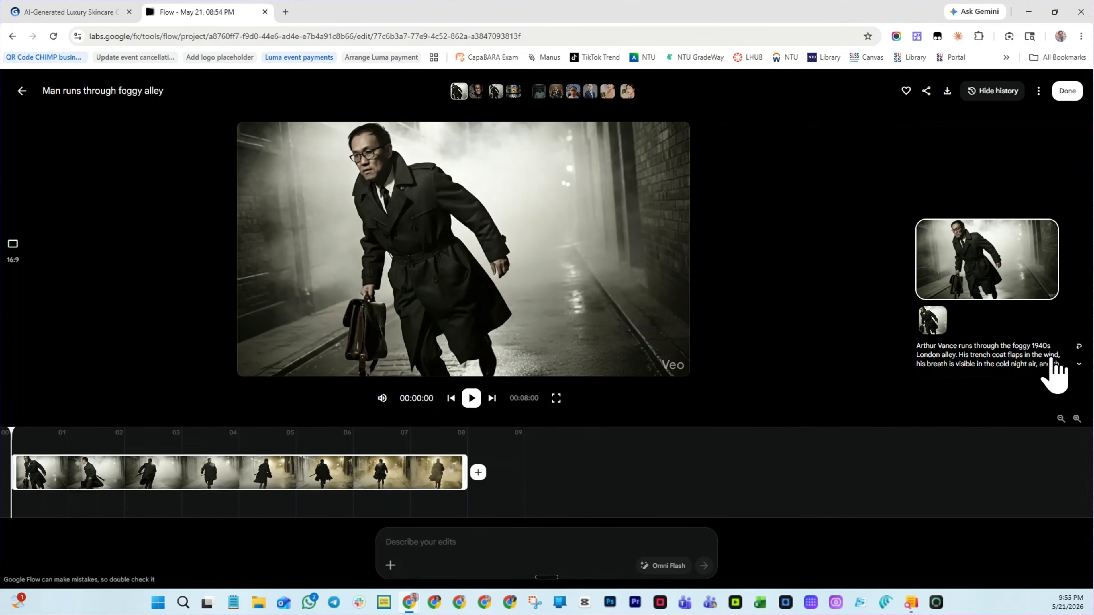
View the image of the man hiding behind oil drums and check which image models are offered for editing it
left_click(475, 94)
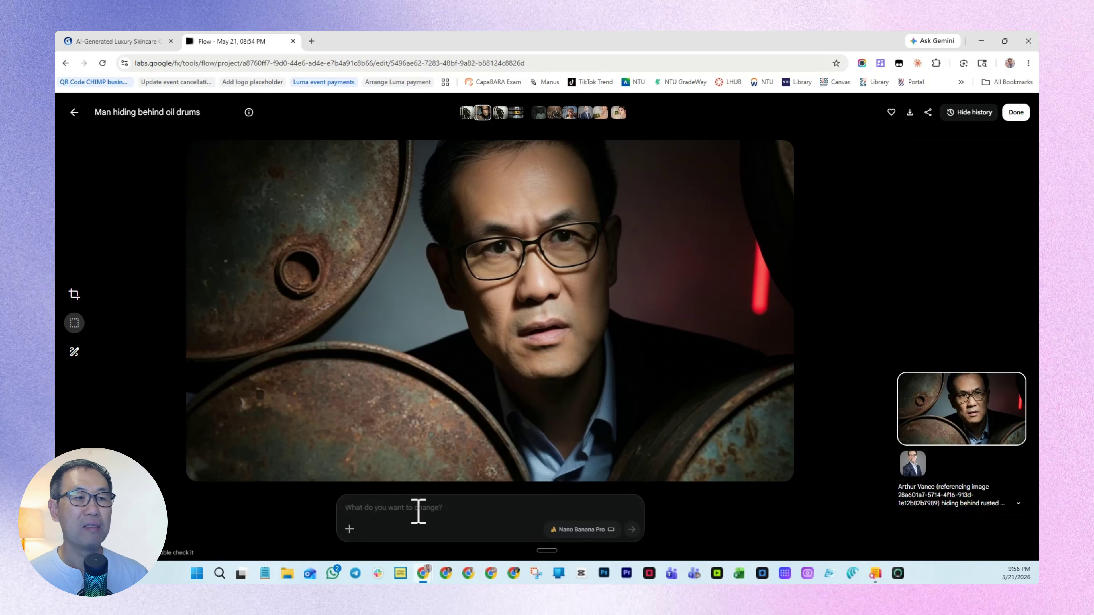
left_click(602, 530)
left_click(607, 486)
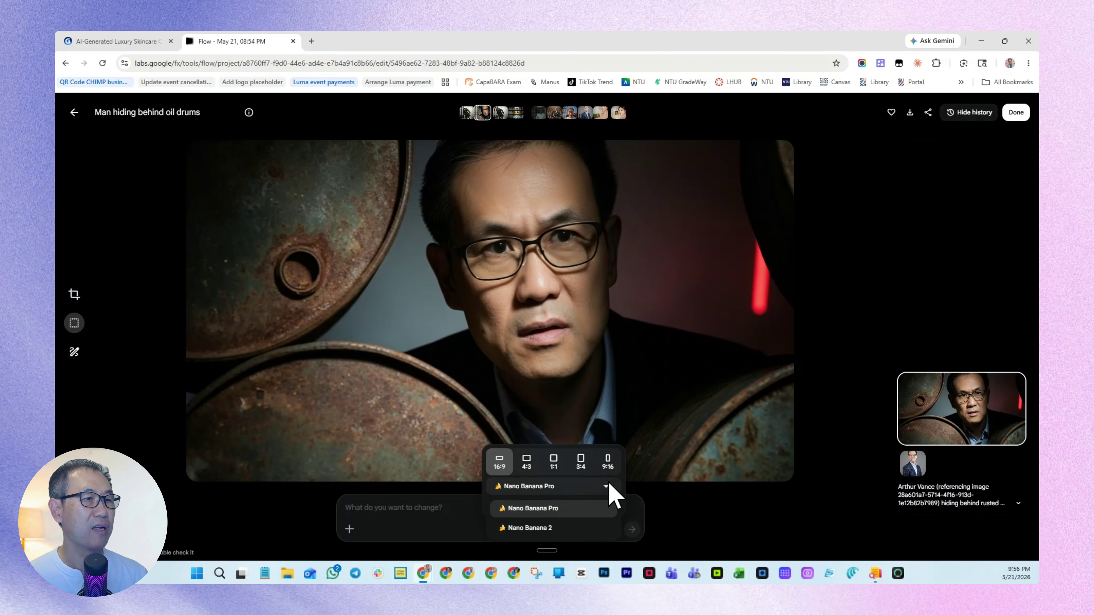
key("Escape")
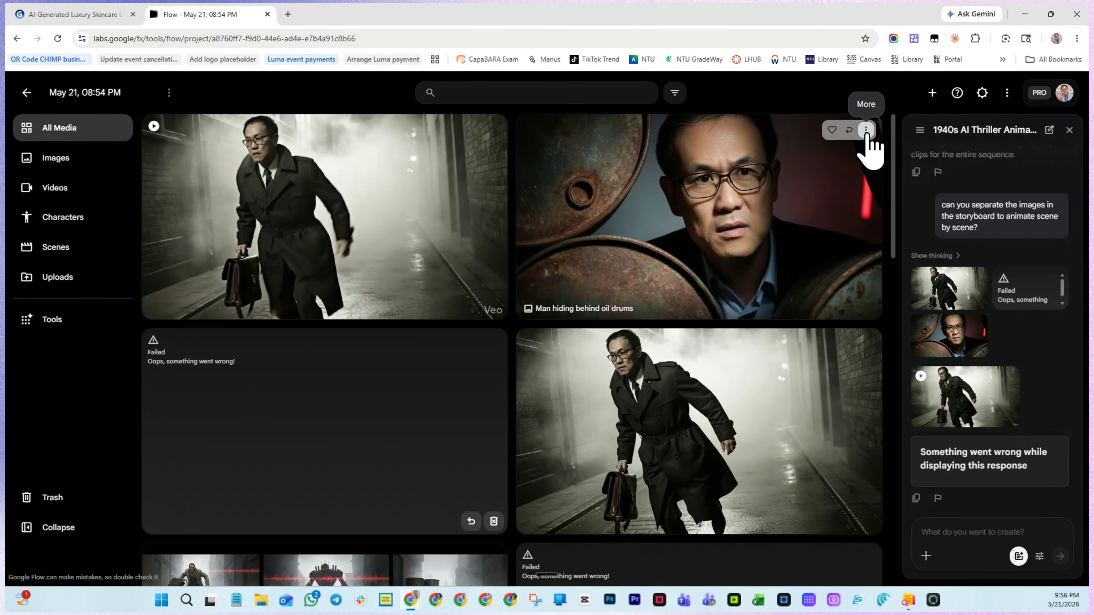
Animate the oil drums image with the prompt "man is horrified and yet angry that he has to cower in the dark. He waits for the right move"
left_click(836, 146)
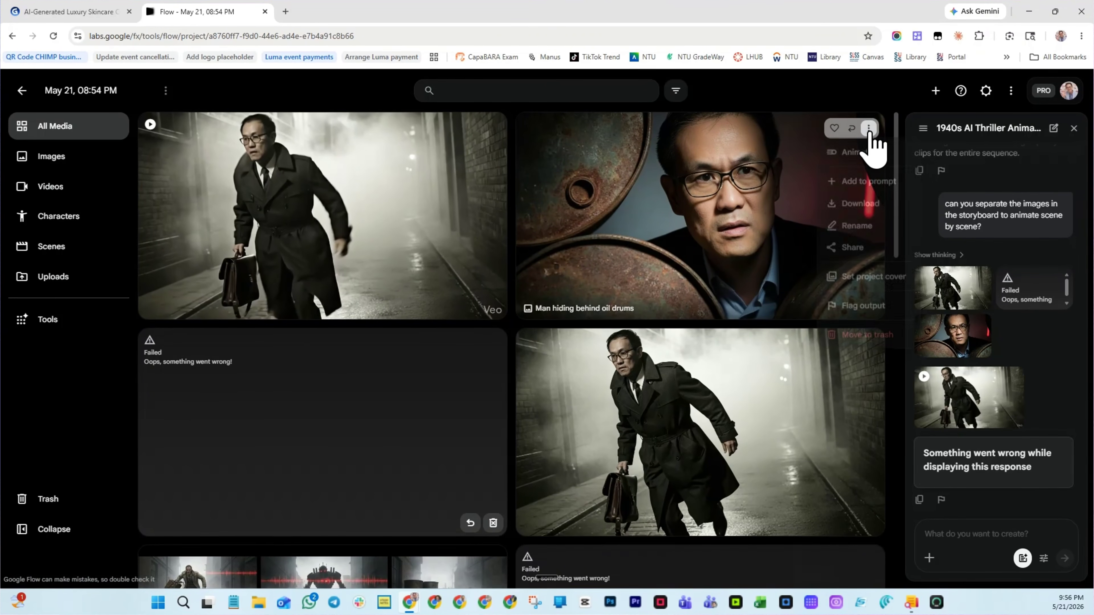
left_click(878, 153)
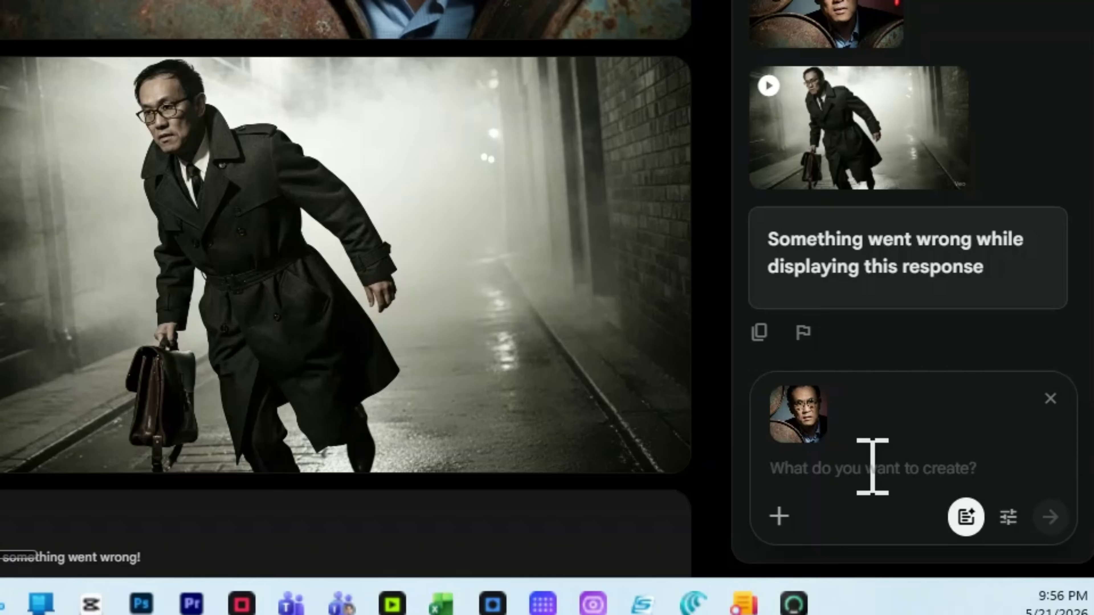
left_click(872, 467)
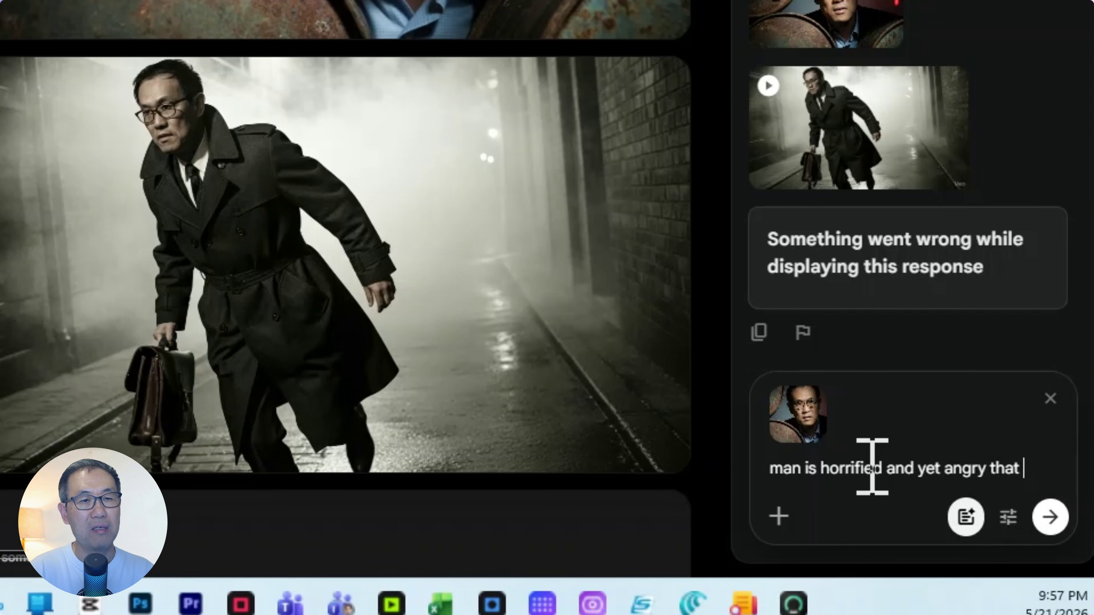
type("has ")
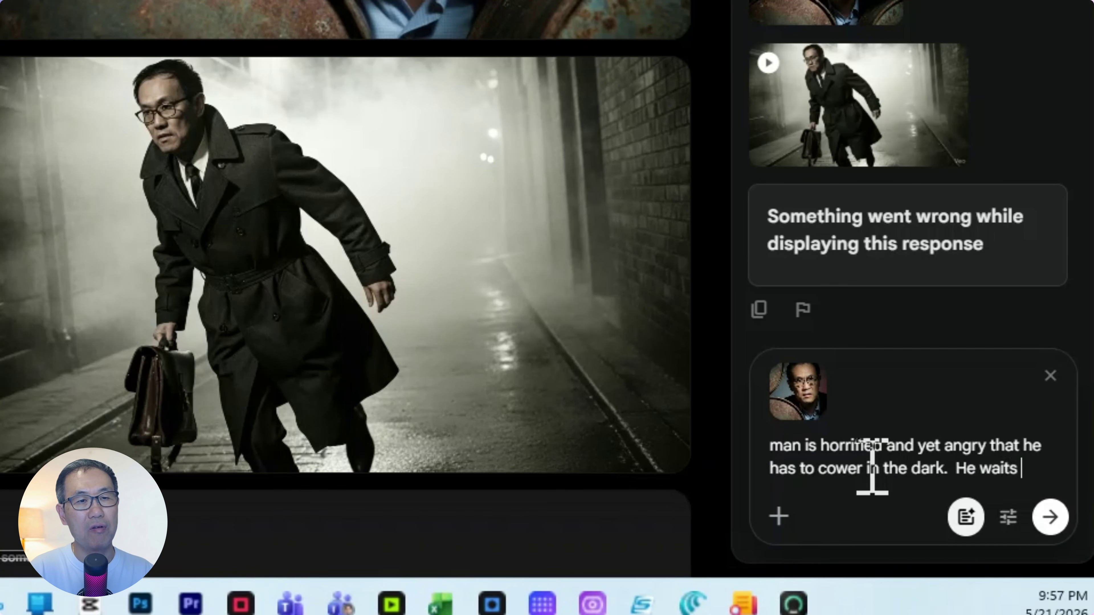
type("for the right mo")
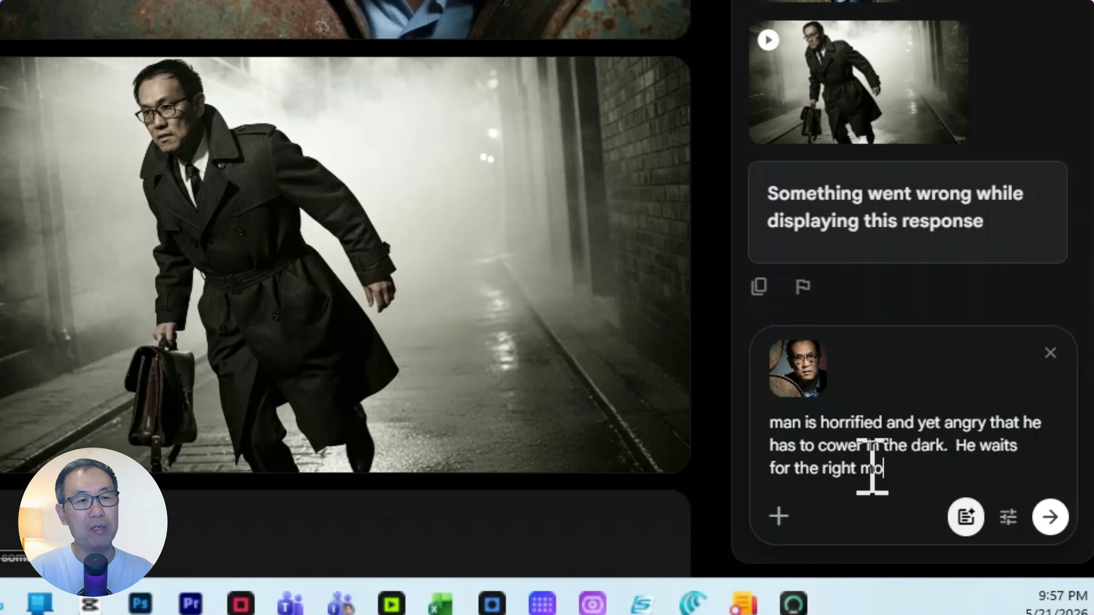
type("ve")
key("Return")
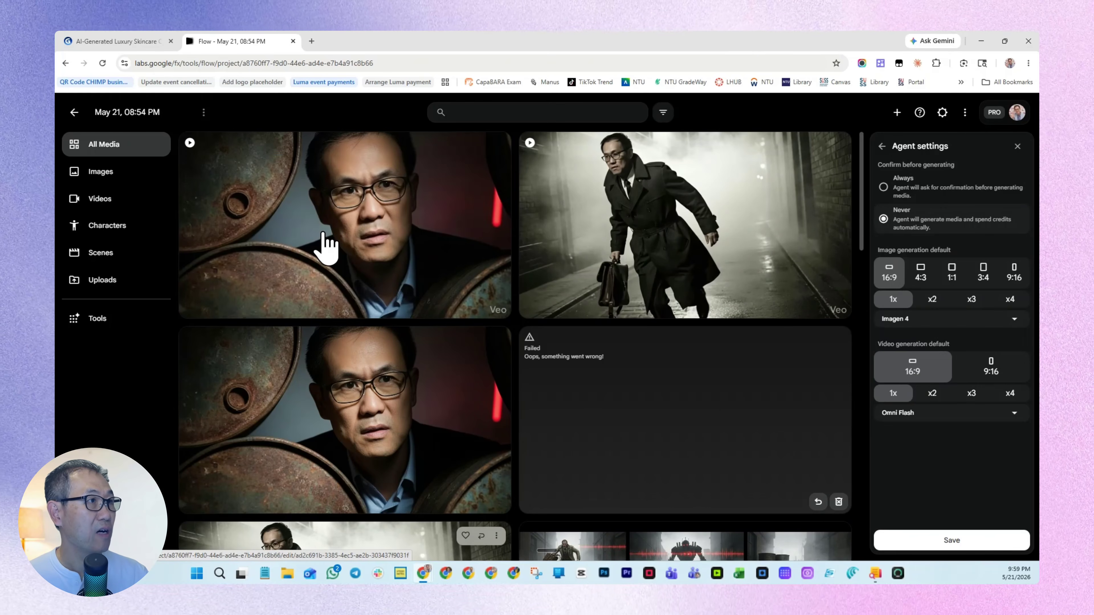
Open the generated video of the man cowering between oil barrels and play it
left_click(323, 233)
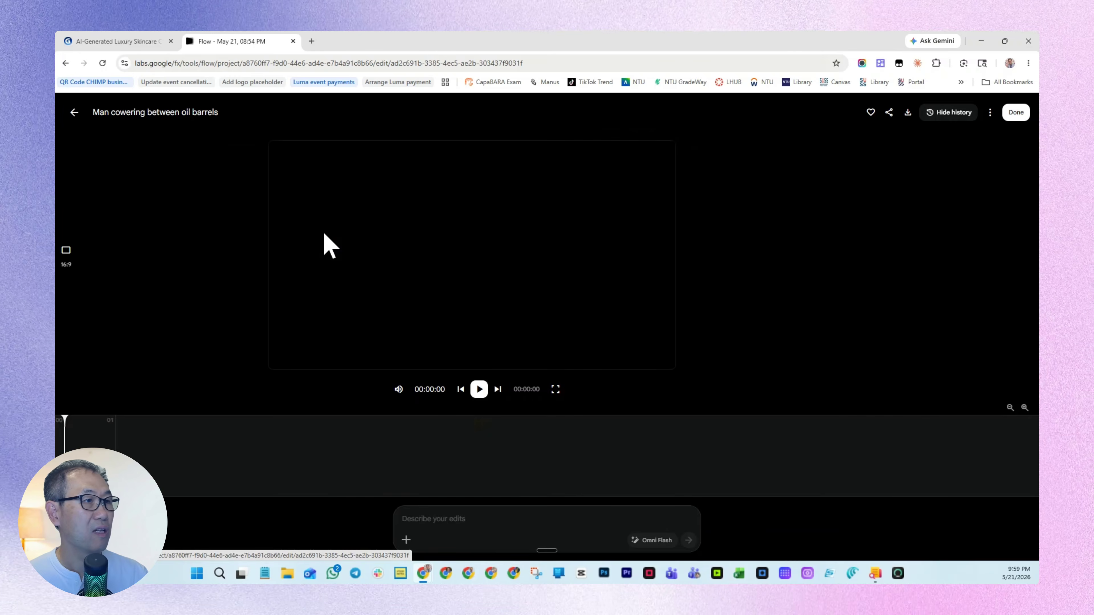
left_click(478, 390)
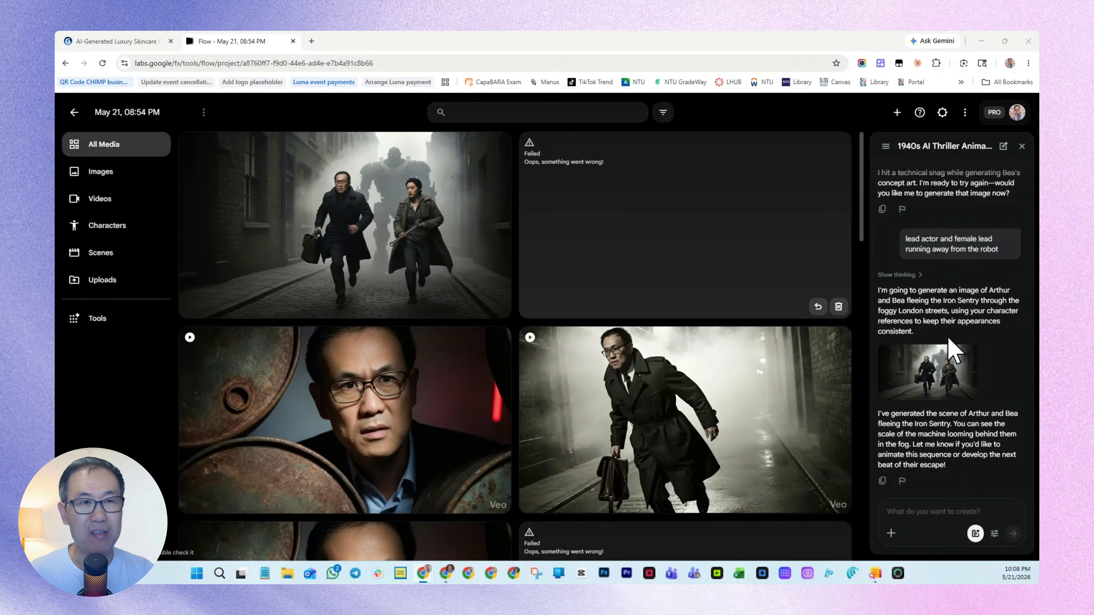
Open the agent instructions and review the reference images and descriptions for the male and female leads
left_click(975, 534)
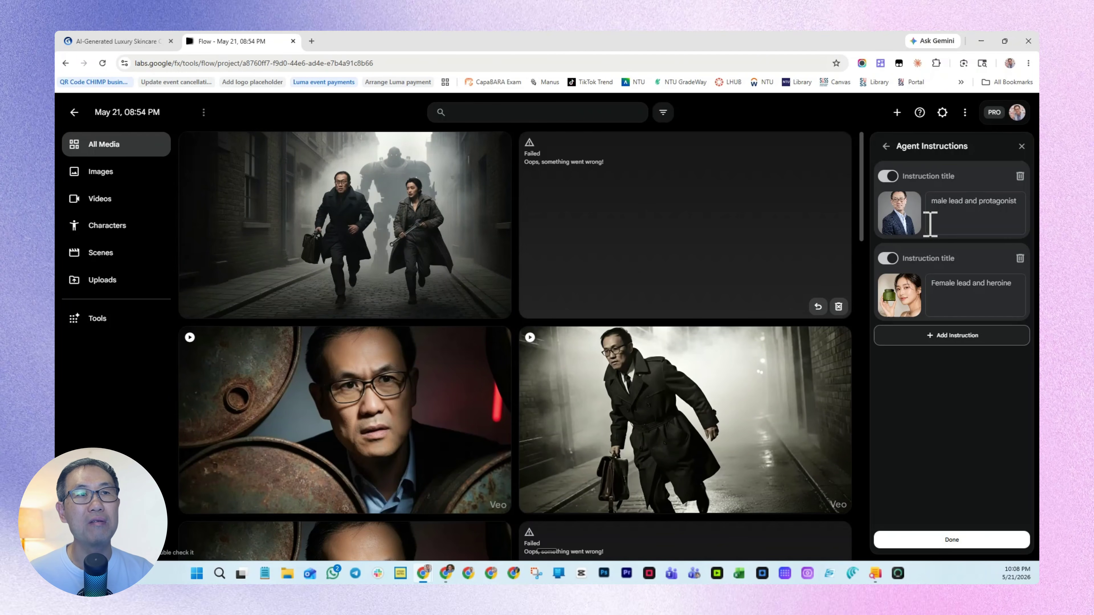
mouse_move(894, 219)
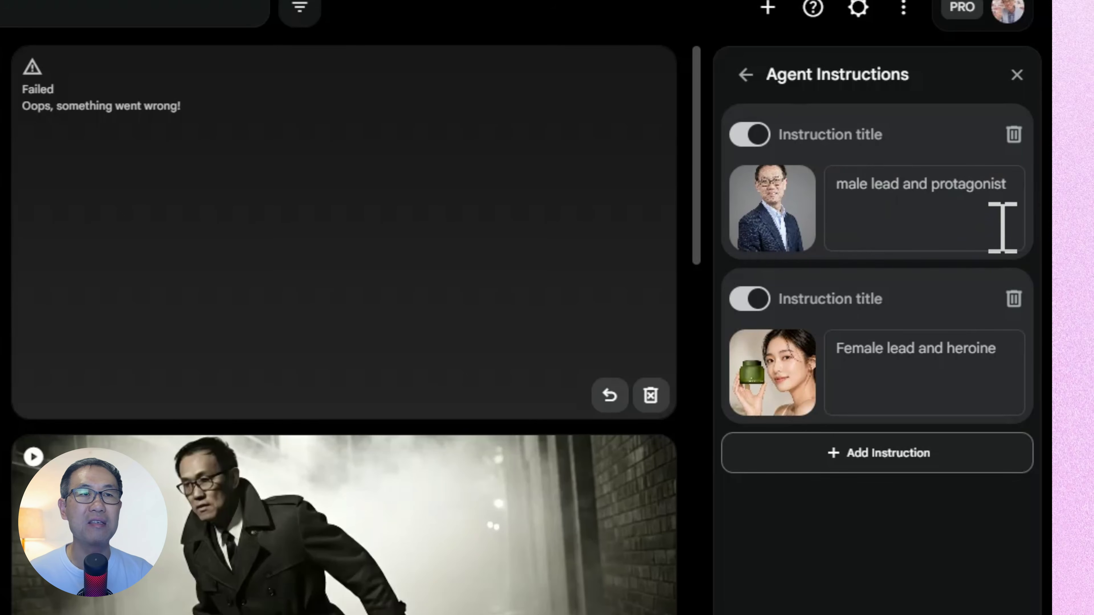
mouse_move(792, 403)
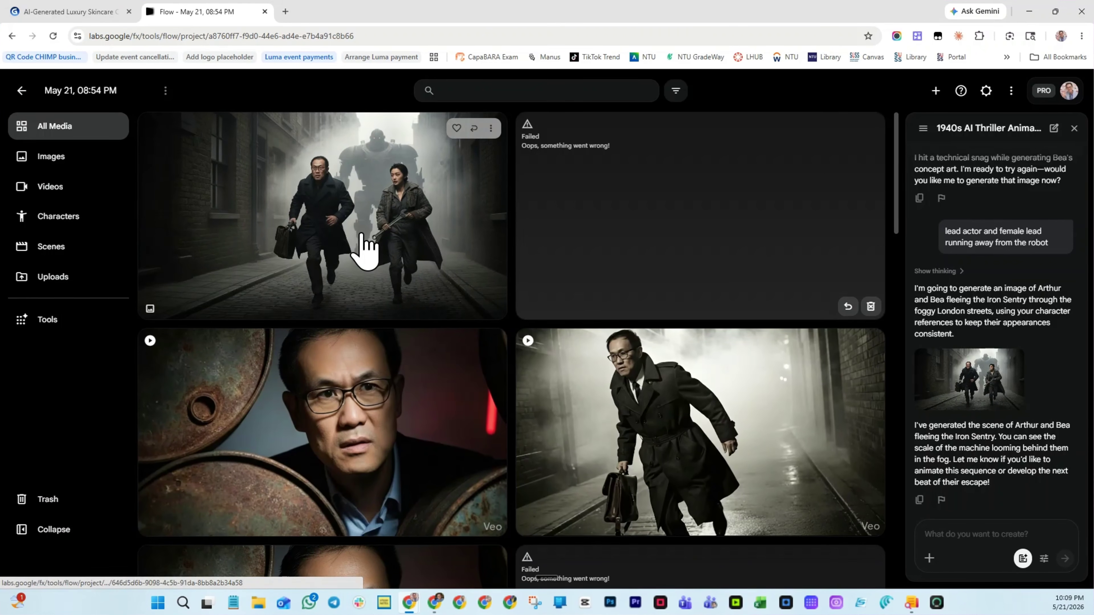
View the image of the two leads fleeing the robot, attach it for animation and ask "can you suggest the prompt?"
left_click(380, 221)
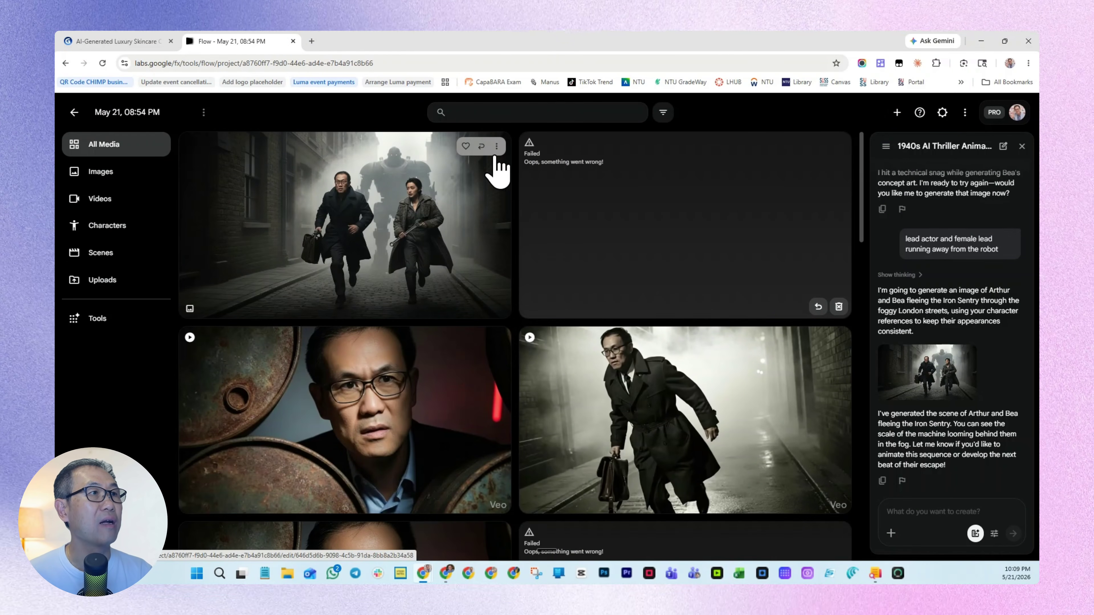
left_click(496, 147)
left_click(503, 169)
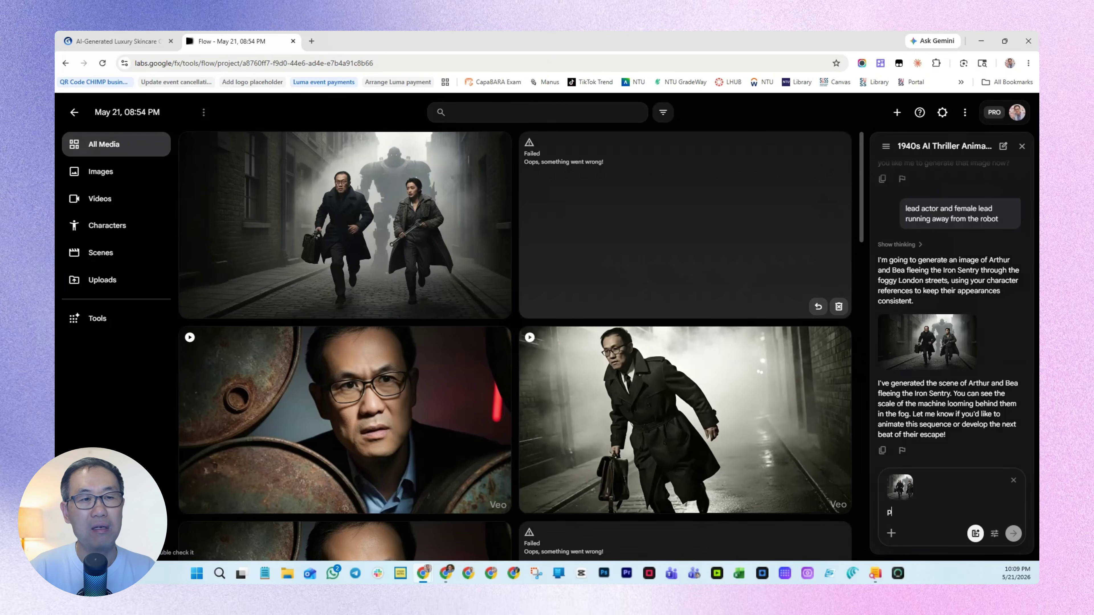
type("can you suggest the prompt?")
key("Return")
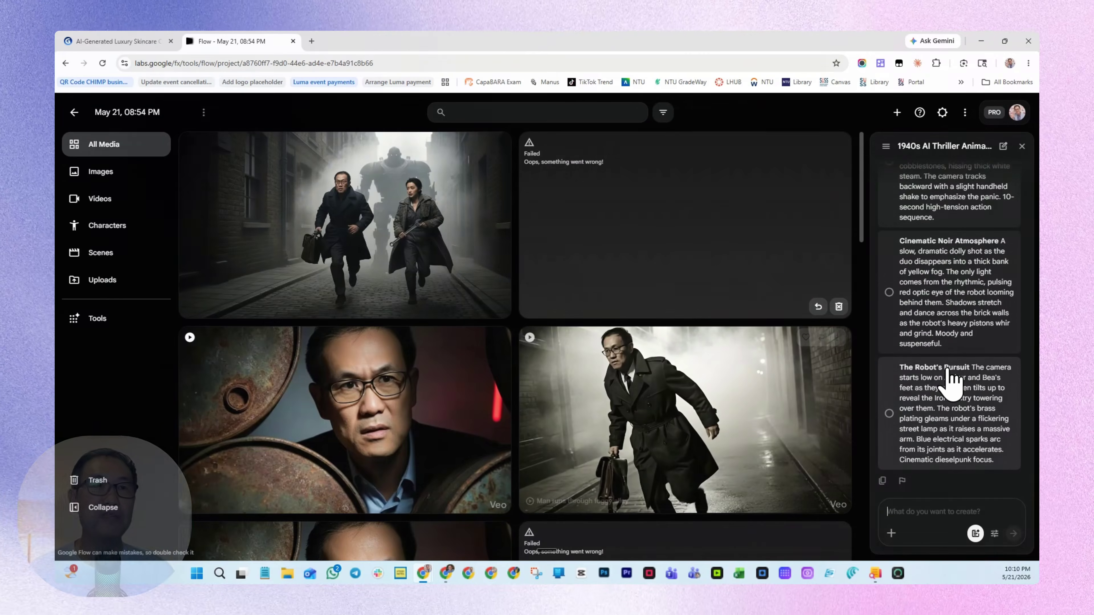
Compare the agent's suggested animation directions: The Frantic Chase, Cinematic Noir Atmosphere and The Robot's Pursuit
scroll(950, 379, "up", 5)
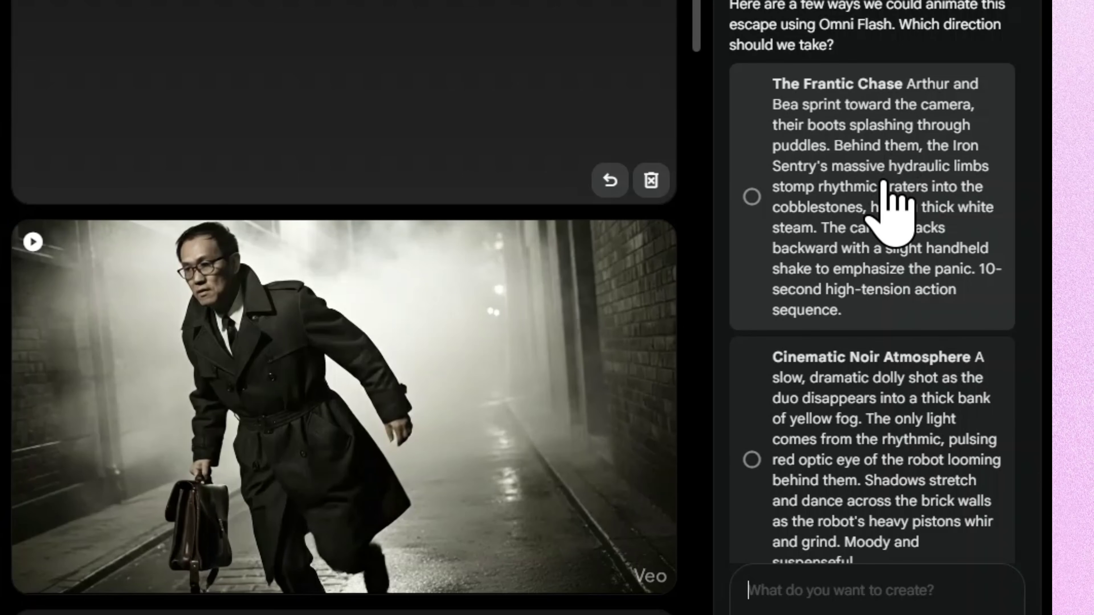
scroll(872, 340, "down", 3)
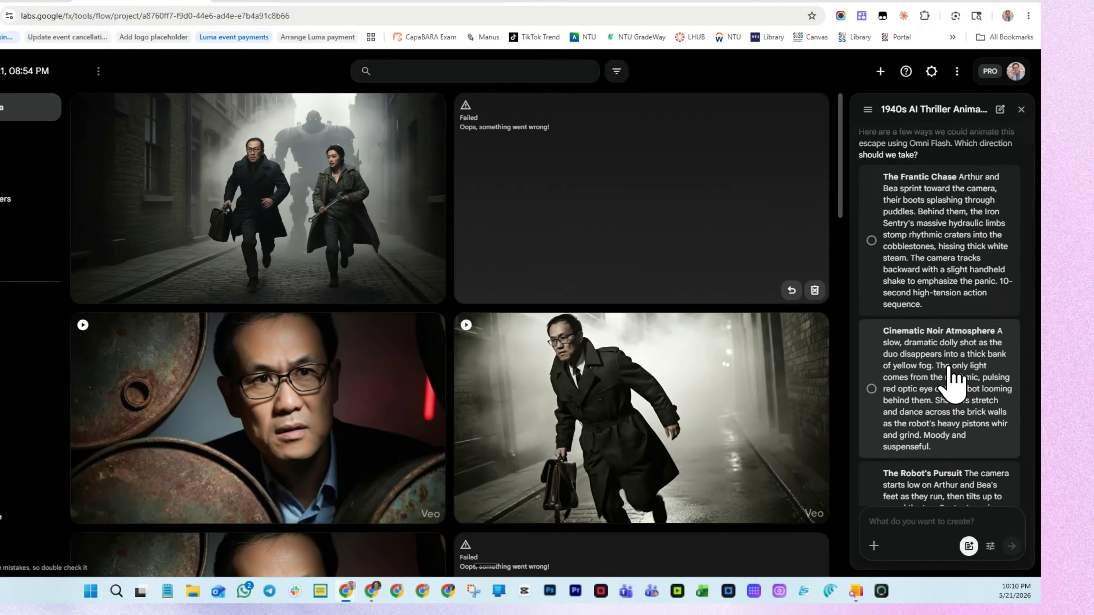
scroll(887, 318, "down", 1)
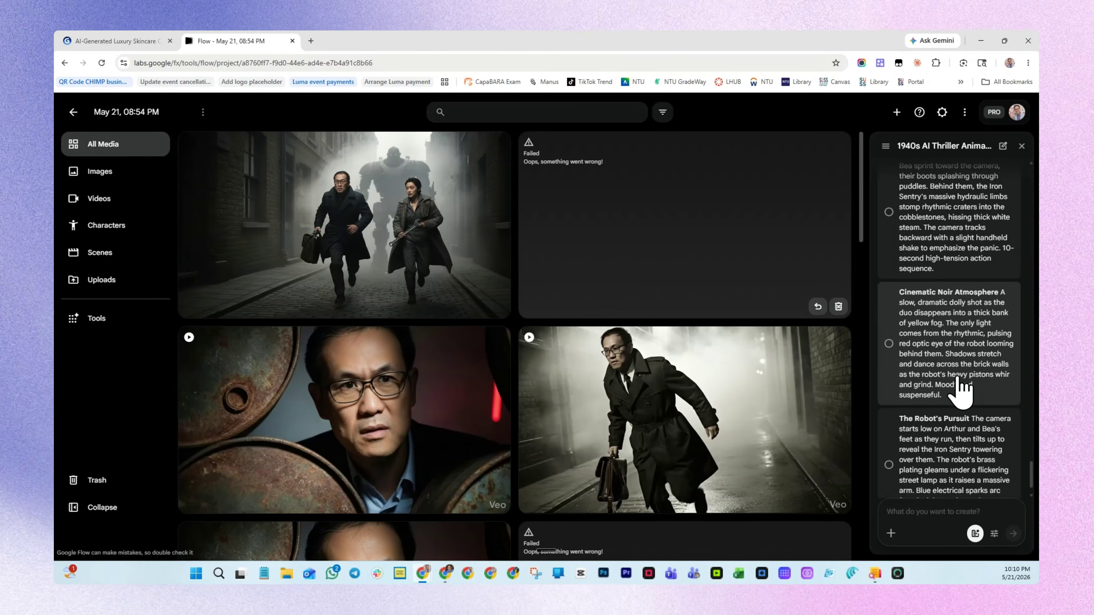
scroll(881, 336, "down", 1)
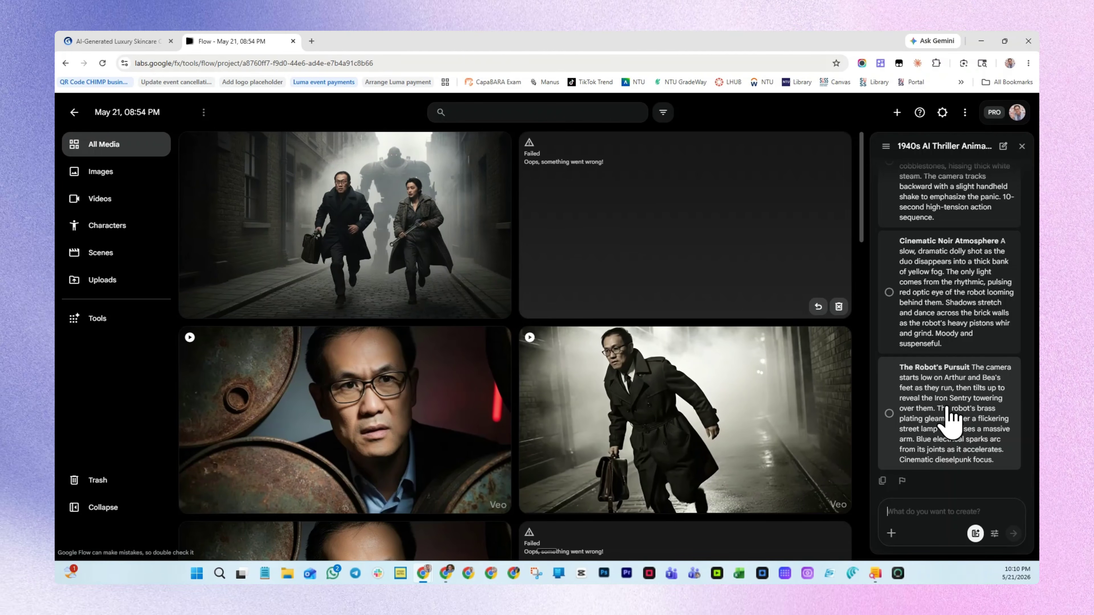
Choose The Robot's Pursuit as the animation direction for the chase scene
left_click(925, 414)
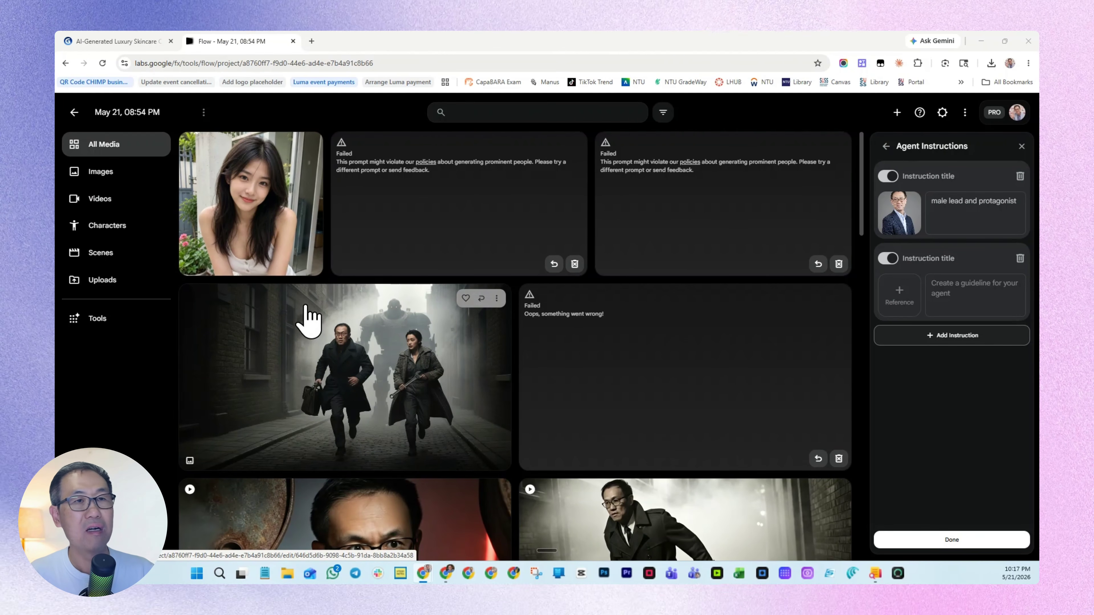
Add the portrait of the long-haired woman in the white top to the second agent instruction and describe her as the female lead actress
left_click(909, 307)
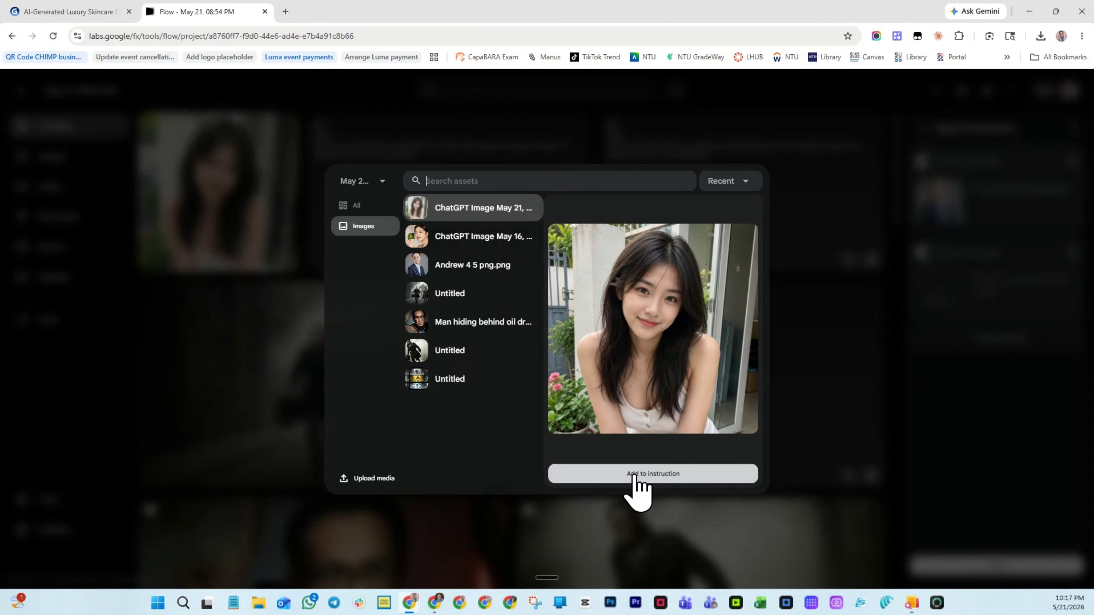
left_click(636, 474)
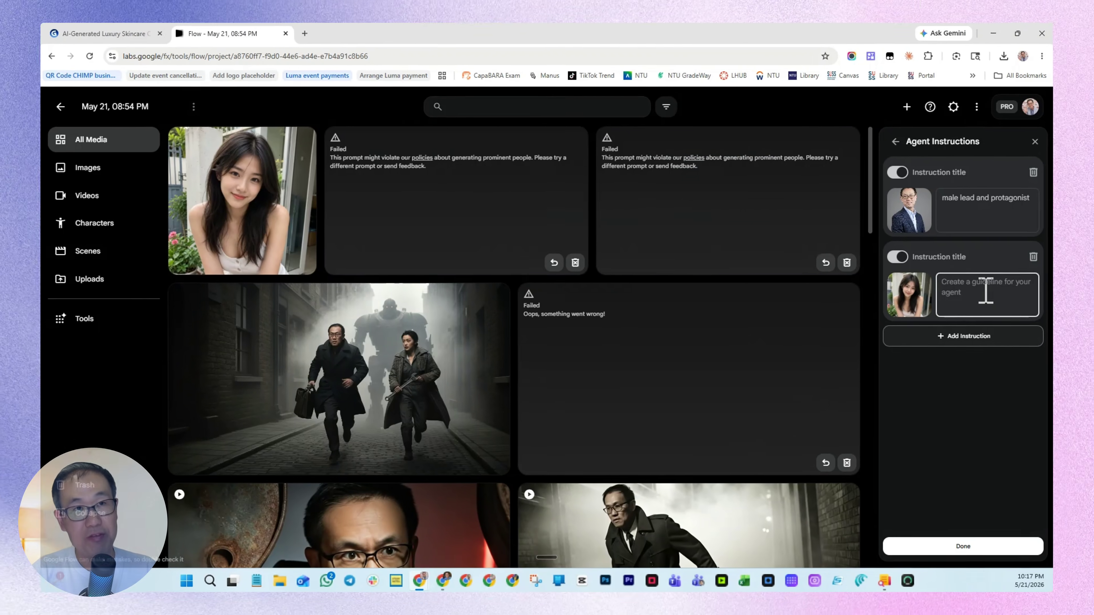
type("Female lead a")
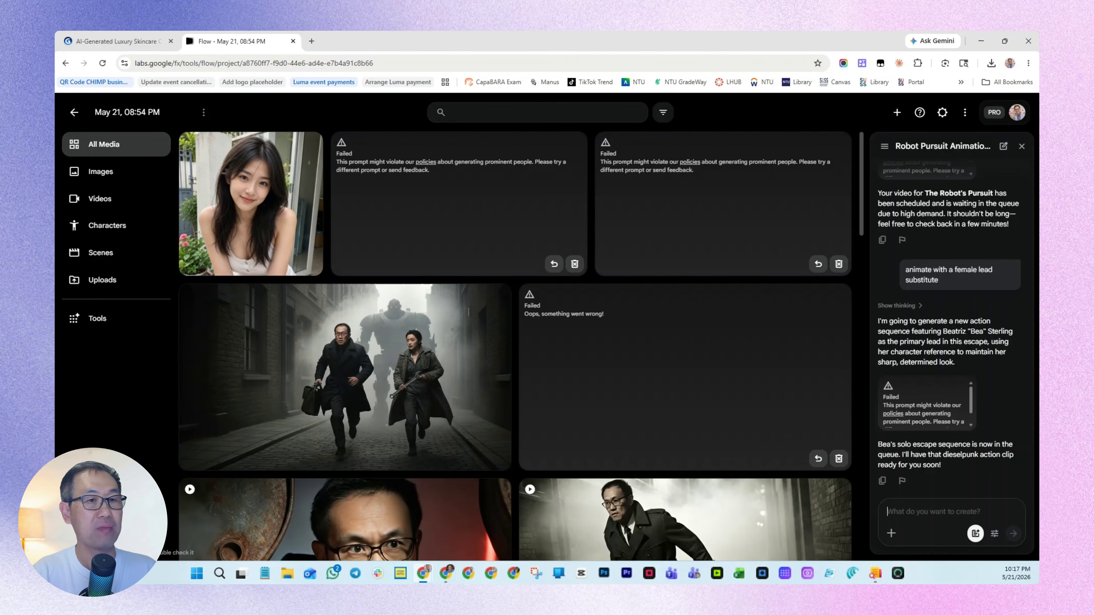
Ask the agent to "animate male and female leads running frantically away from killer robot"
type("animate male and female leads ru")
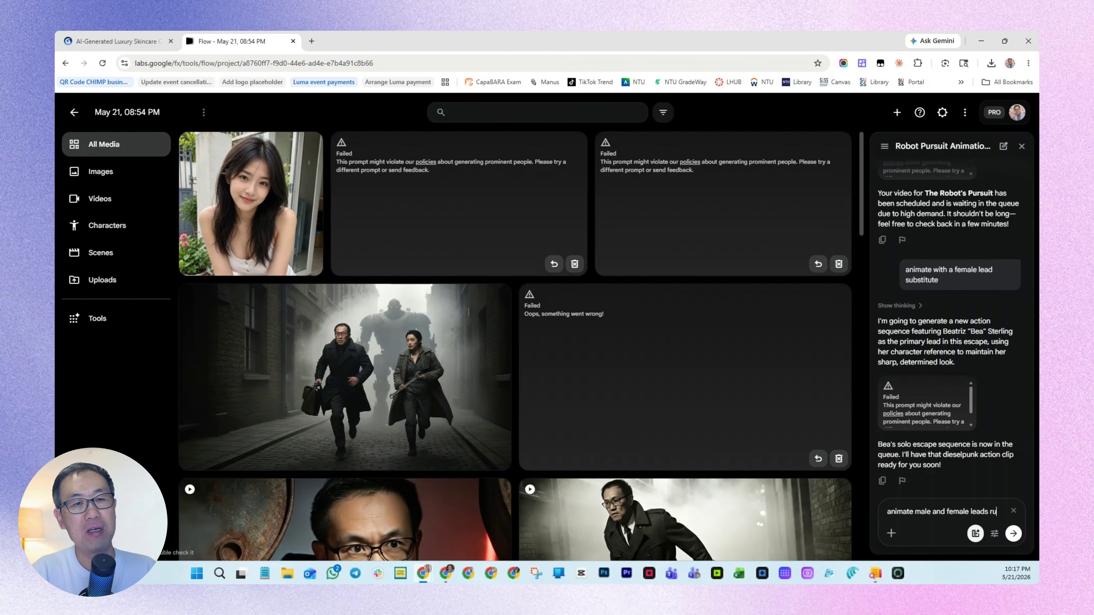
type("nning f")
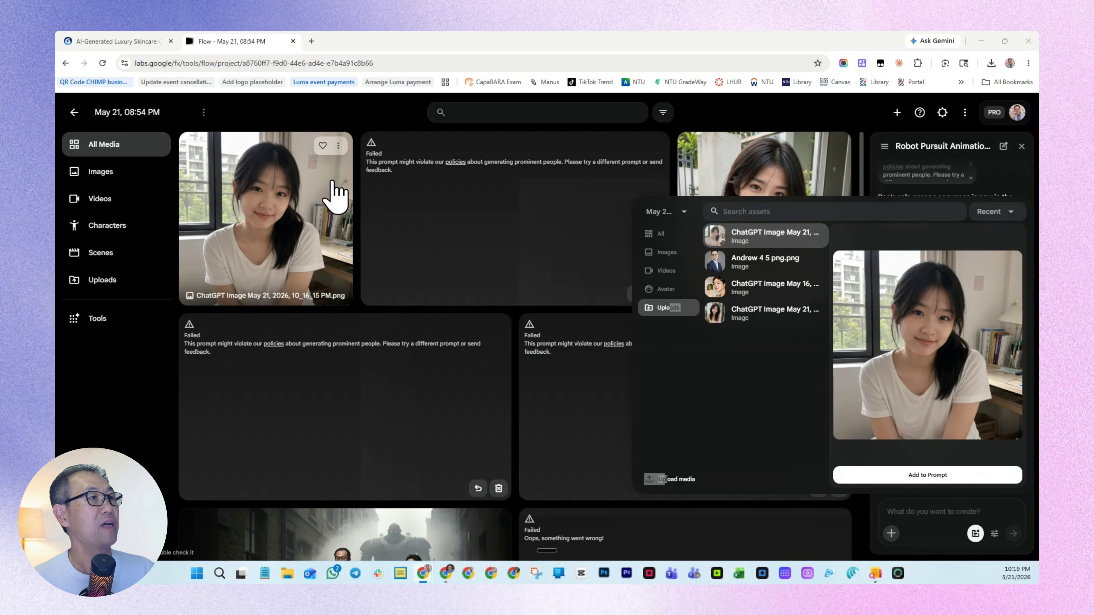
Replace the female lead's reference with the portrait in the white T-shirt, name her Jo and save the agent instructions
left_click(481, 227)
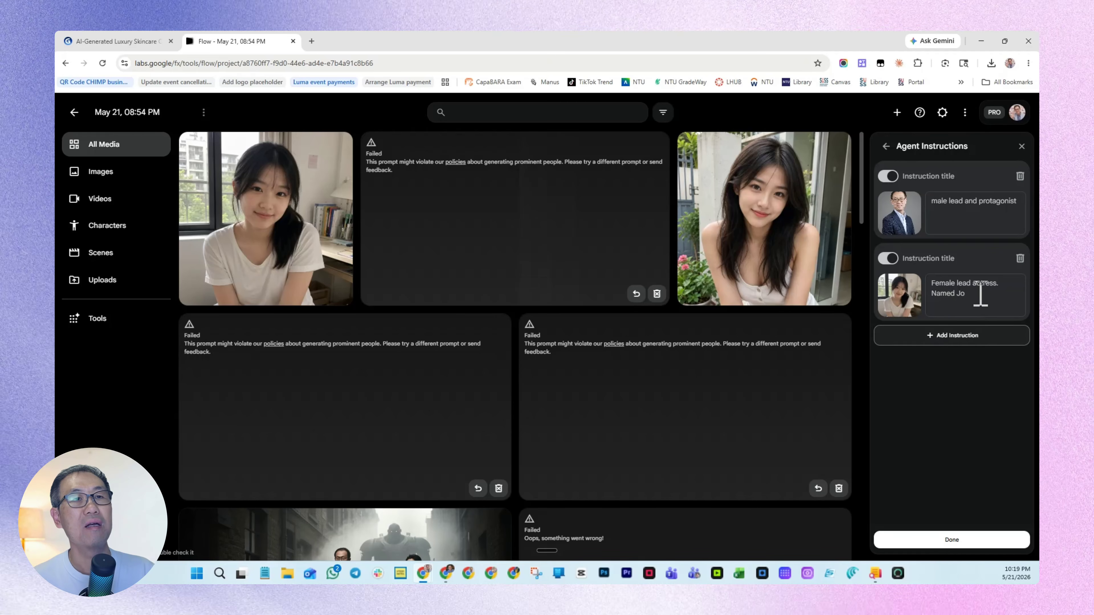
left_click(945, 542)
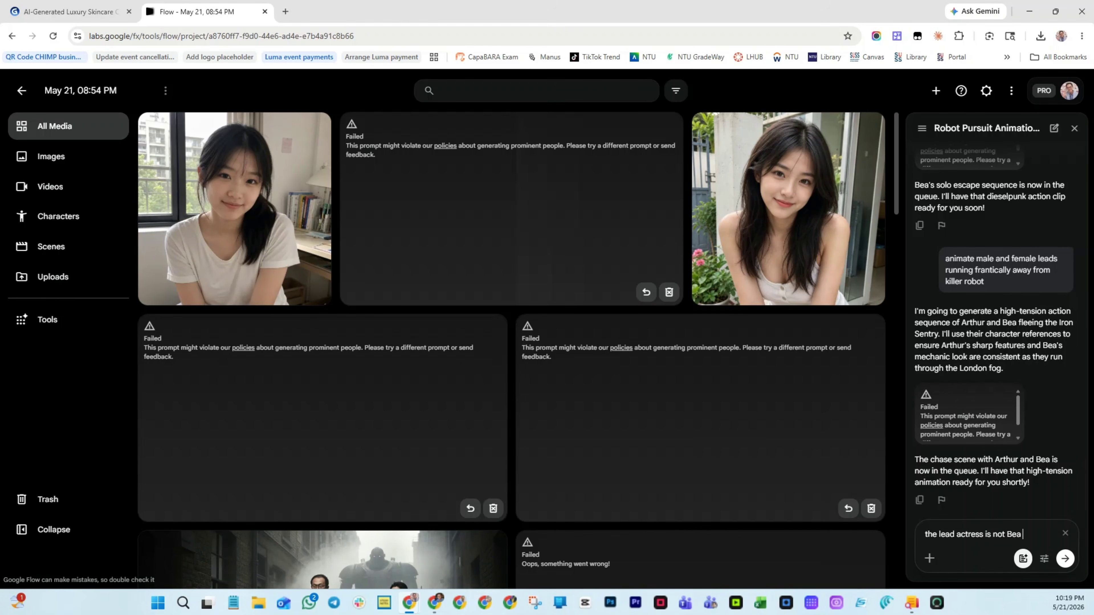
Tell the agent "the lead actress is not Bea but she is named Jo. Now make arthur and Jo run frantically away from the robot"
type("is named")
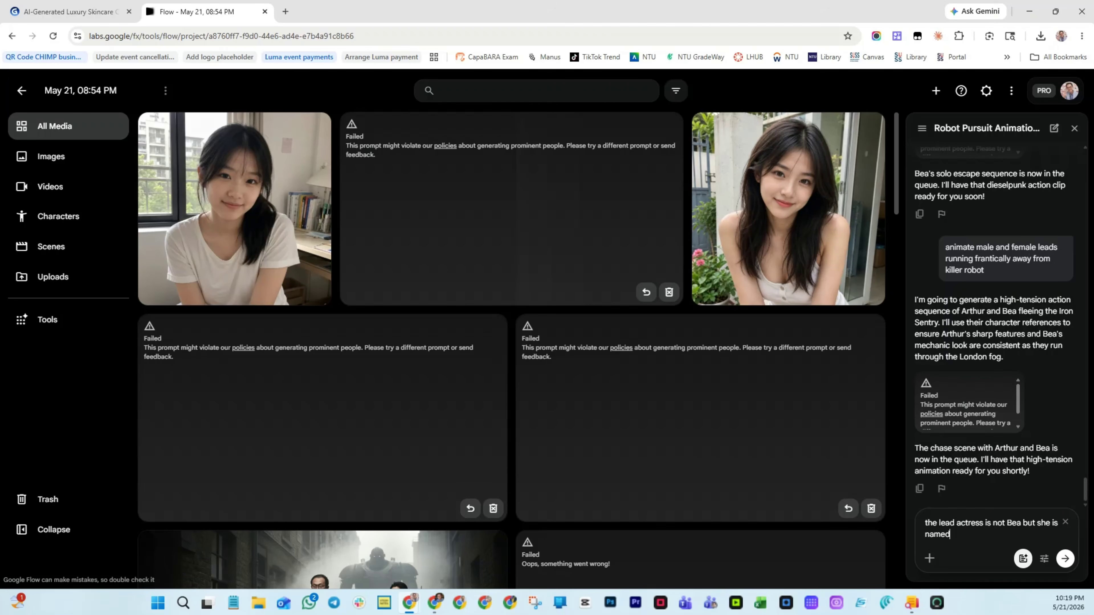
type("Now make arthur and Jo run frantically away from the robot")
key("Return")
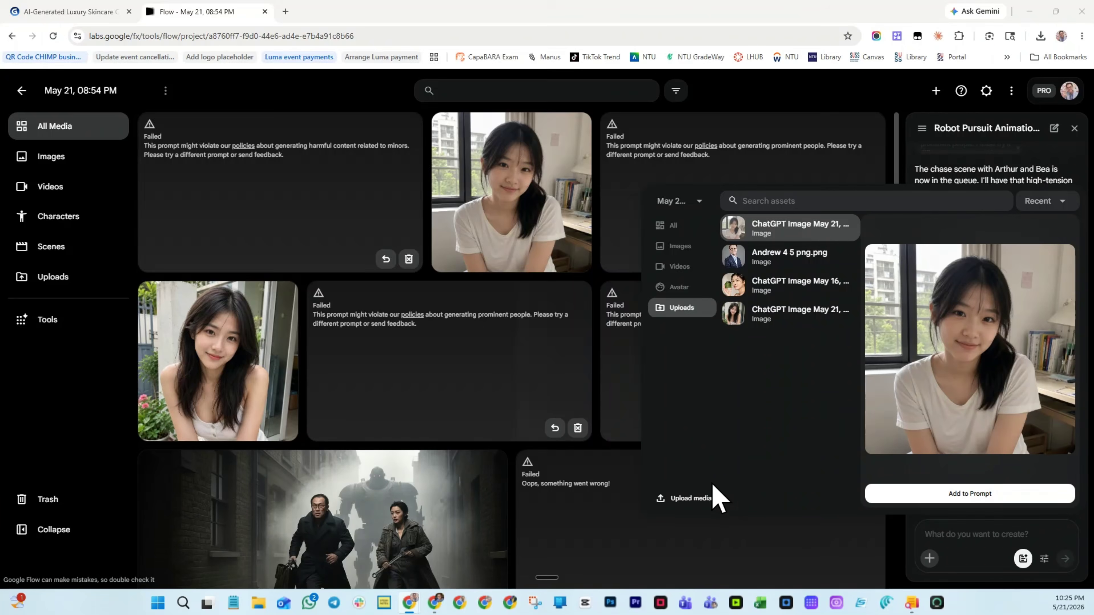
Upload the elderly woman's portrait from Downloads, make it the female lead's reference image and save the agent instructions
left_click(708, 496)
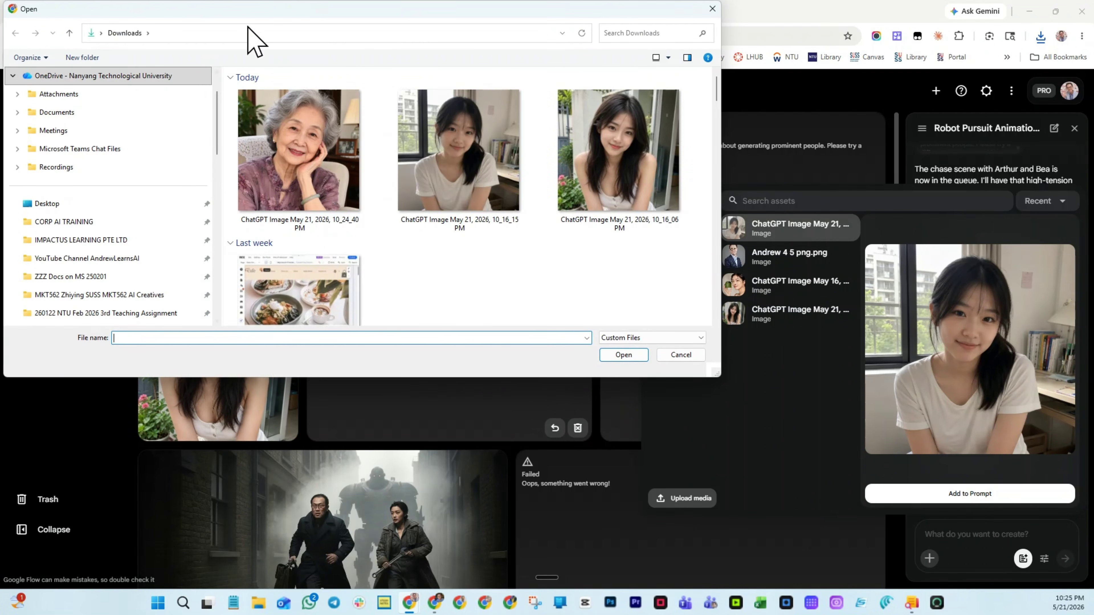
double_click(305, 171)
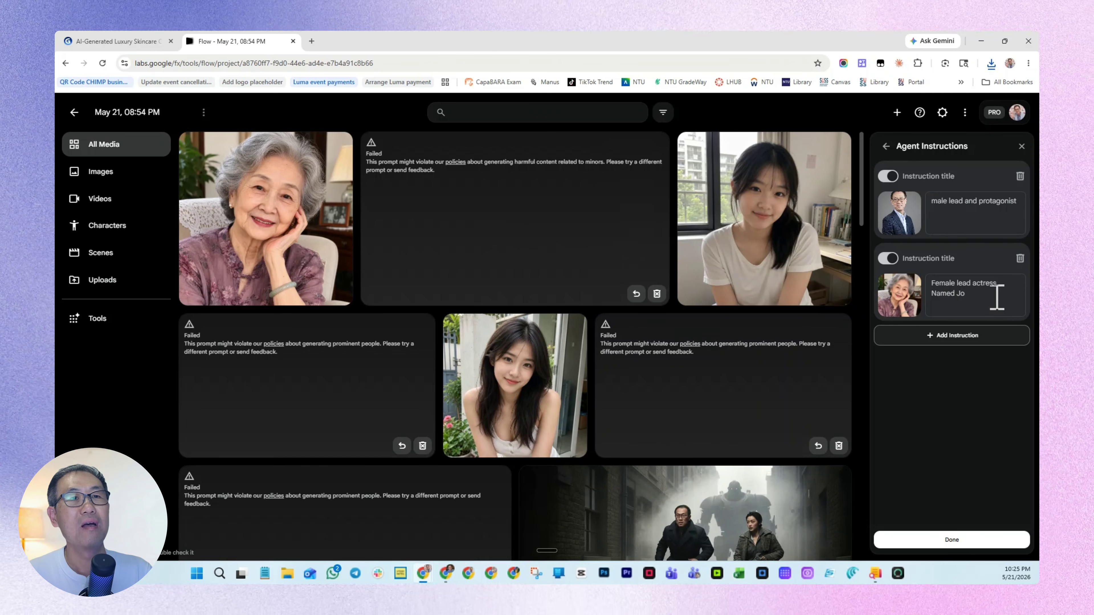
left_click(957, 540)
Ask the agent "now animate the running scene with male and female"
type("now ani")
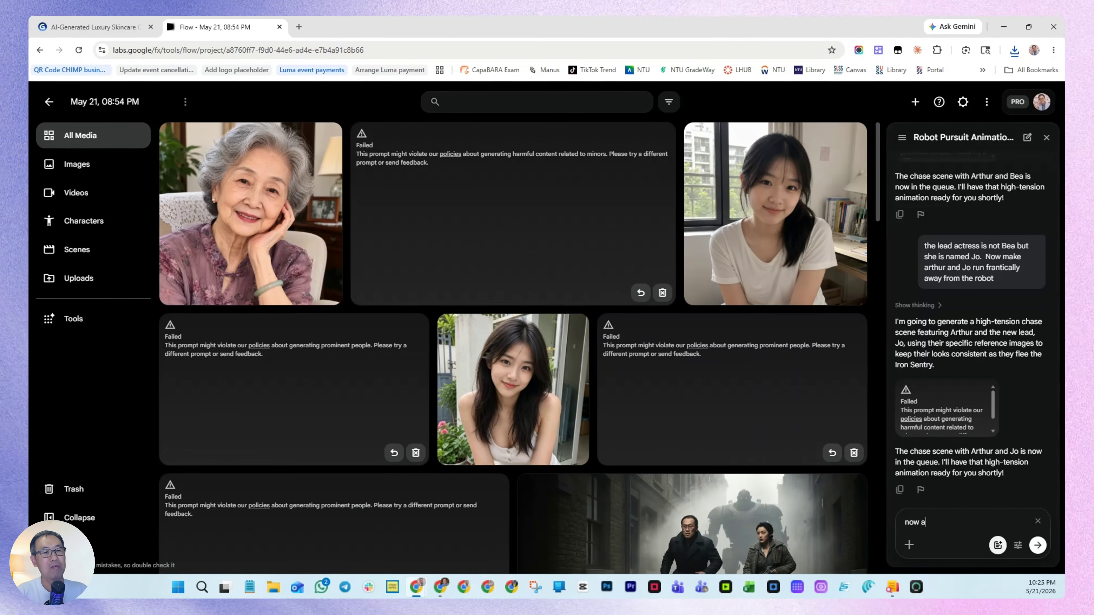
type("mate the running")
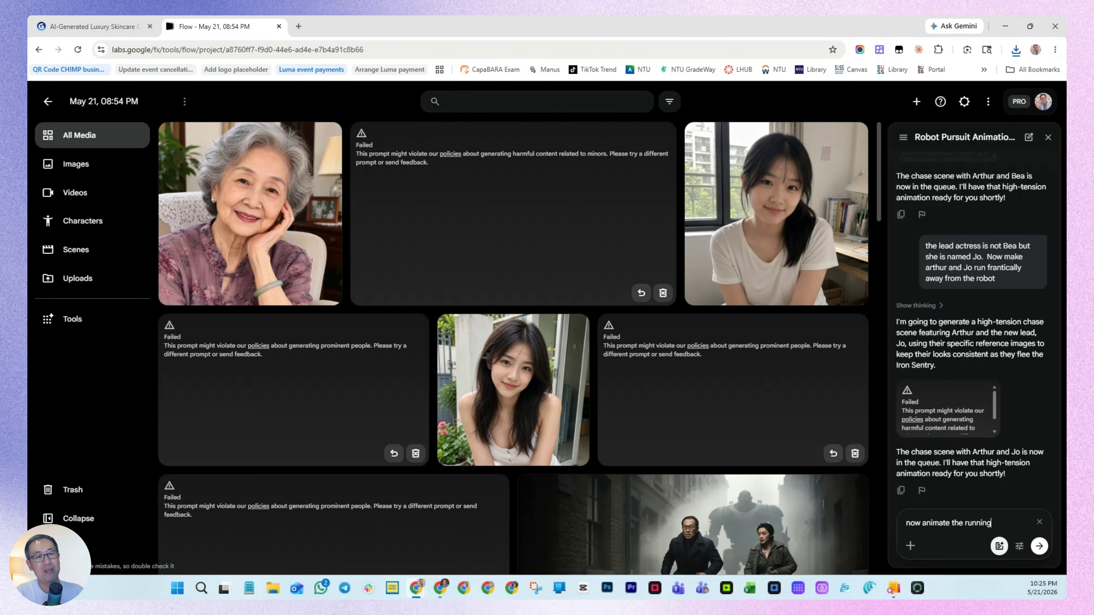
type(" scene with male an")
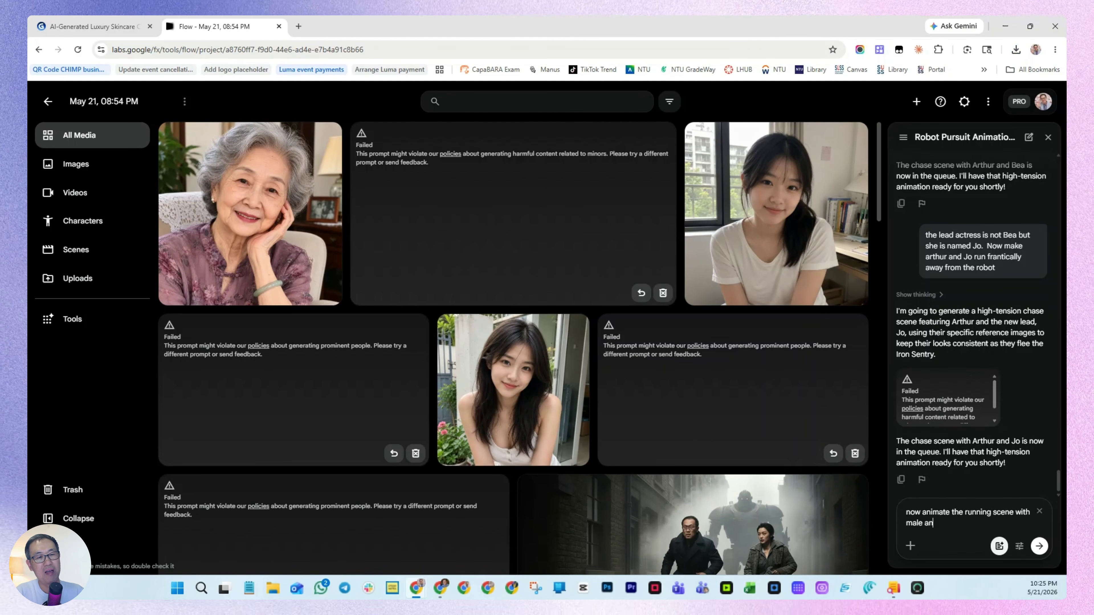
type("d female")
key("Return")
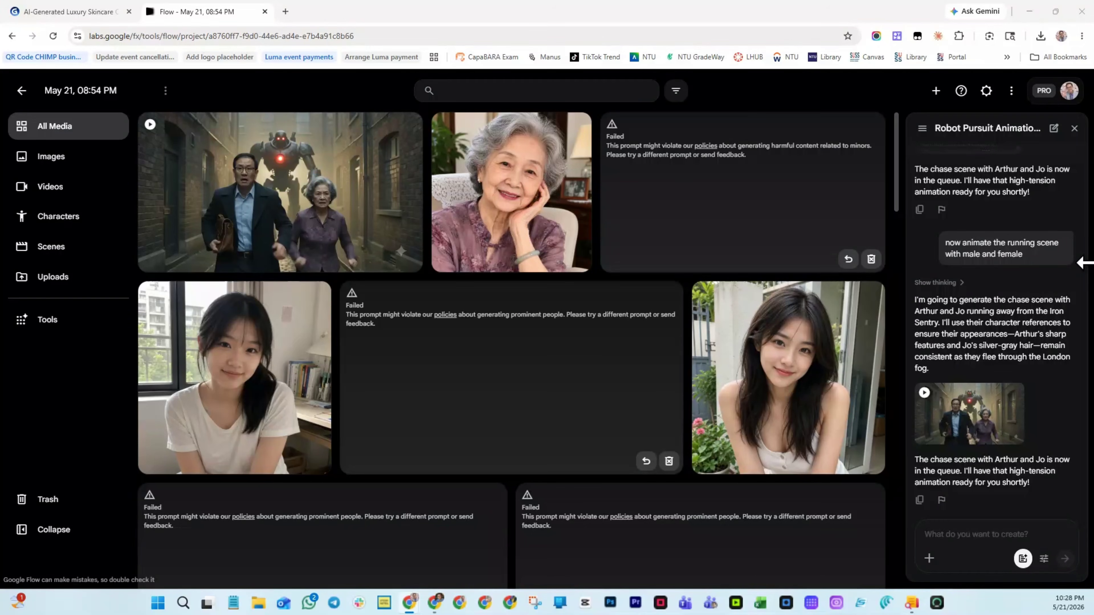
Open the generated video of Arthur and Jo running from the robot and play it
left_click(264, 215)
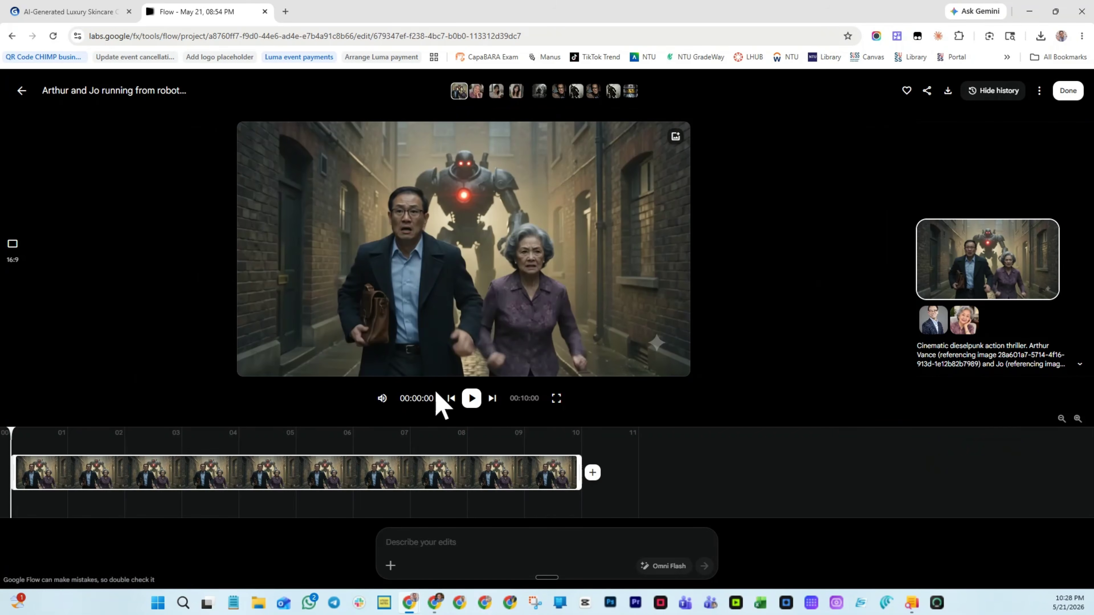
left_click(472, 398)
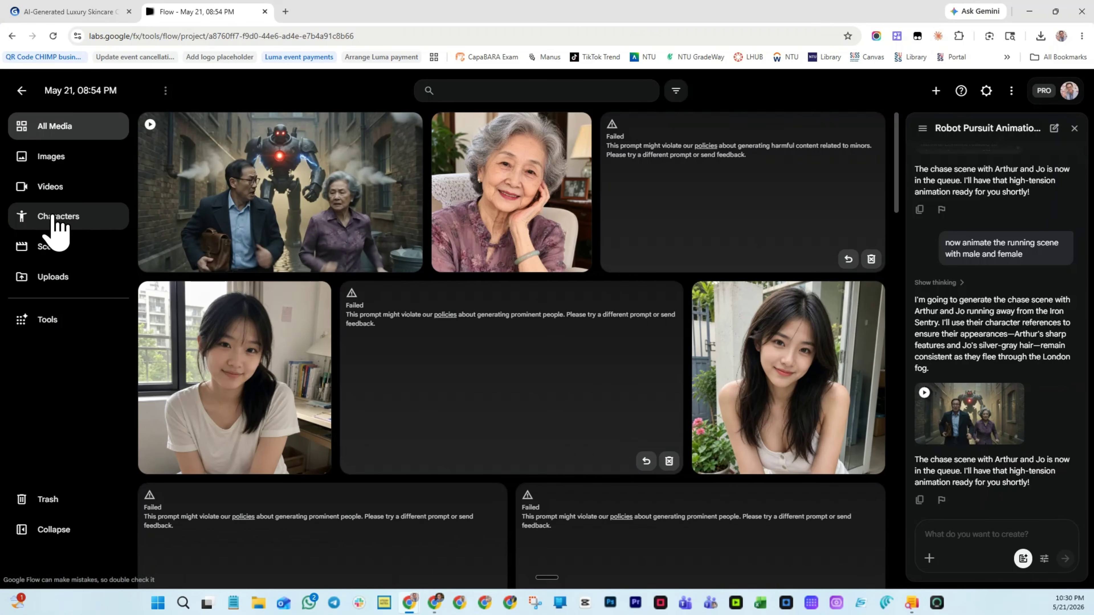
Open the project's character creation page
left_click(101, 228)
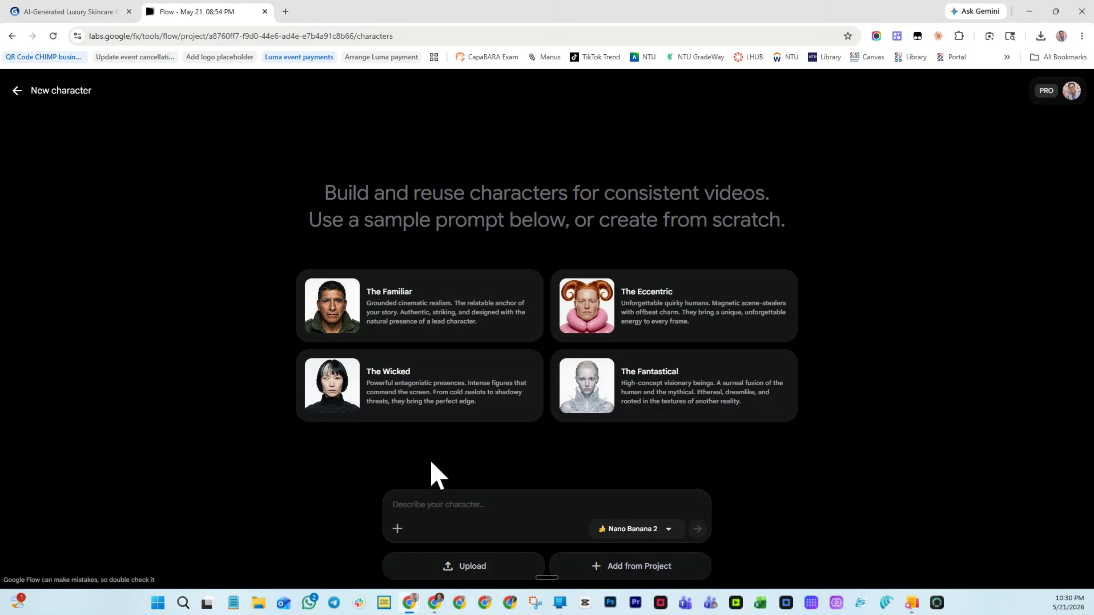